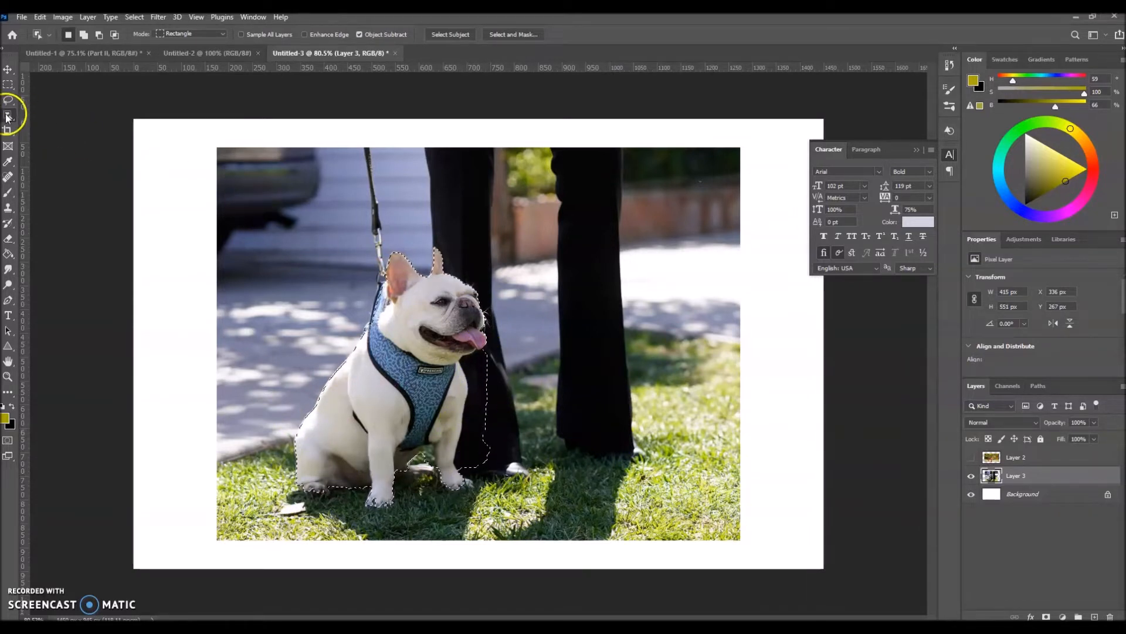
- Clear the selection around the bulldog and switch to the Rectangular Marquee tool
{"action": "left_click_drag", "start_coordinate": [7, 116], "coordinate": [62, 125]}
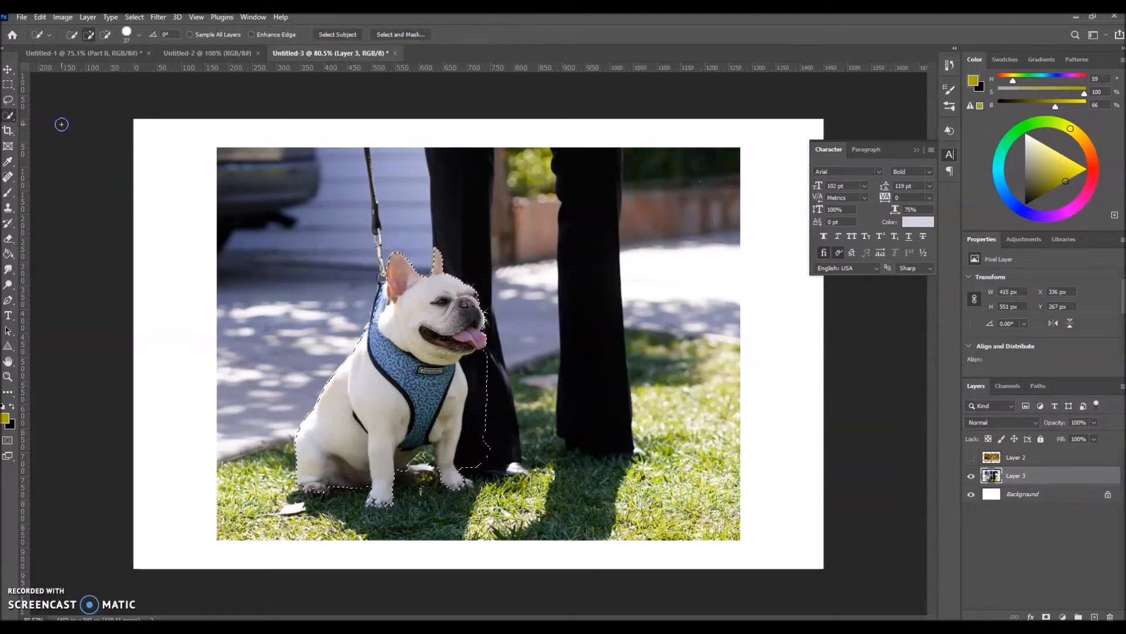
{"action": "key", "text": "ctrl+d"}
{"action": "key", "text": "m"}
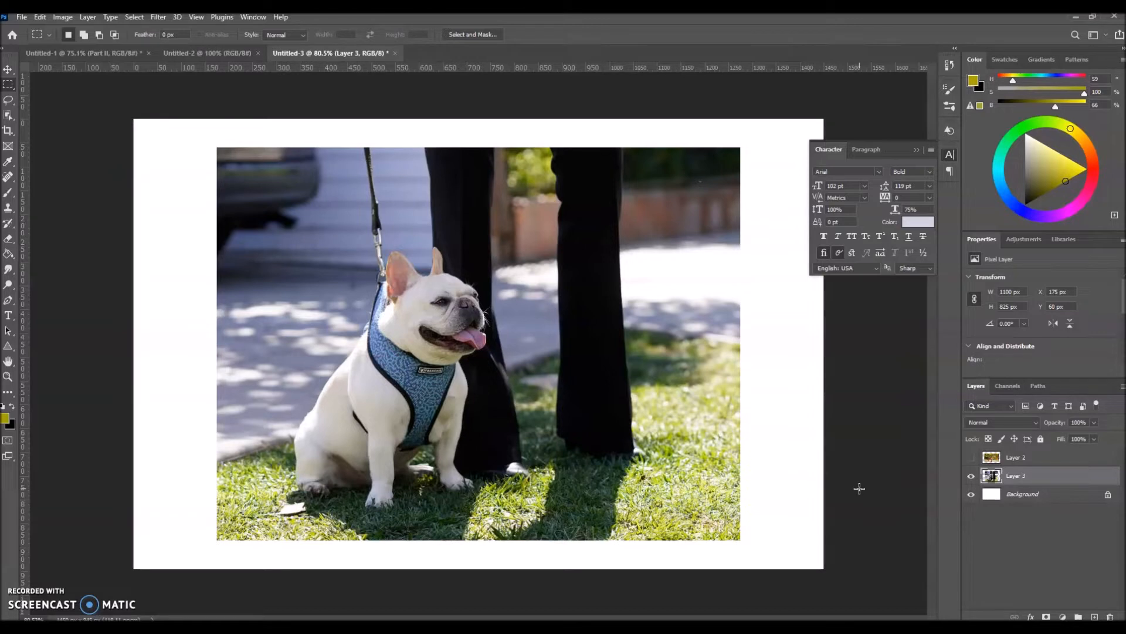
- Show and activate Layer 2, and automatically select its subject, the brown dog
{"action": "left_click", "coordinate": [971, 457]}
{"action": "left_click", "coordinate": [1014, 461]}
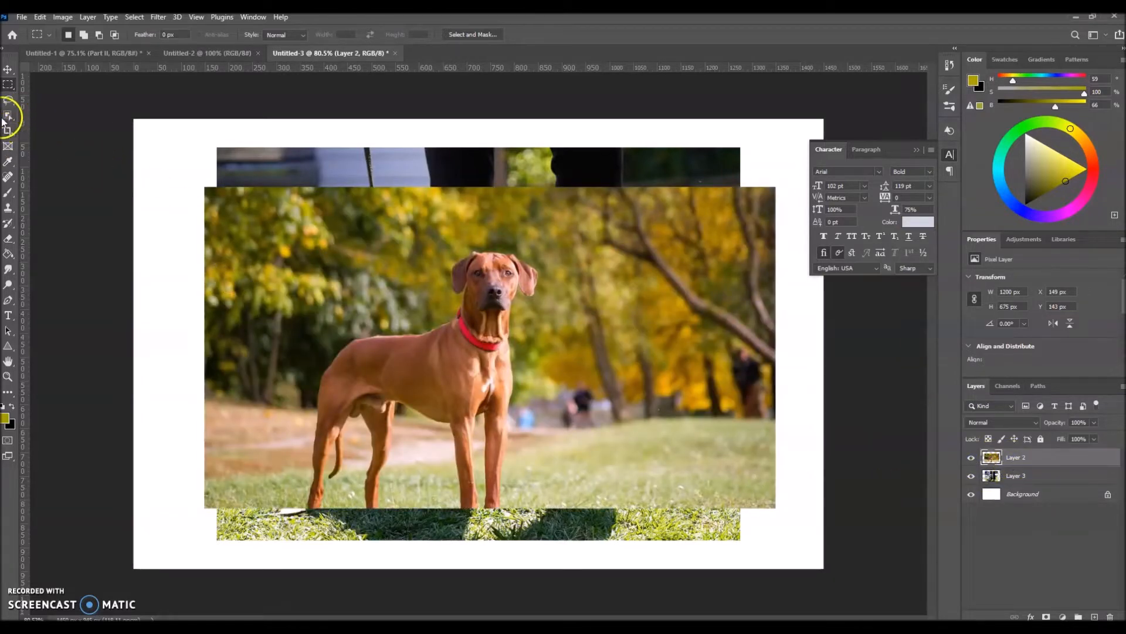
{"action": "left_click", "coordinate": [134, 17]}
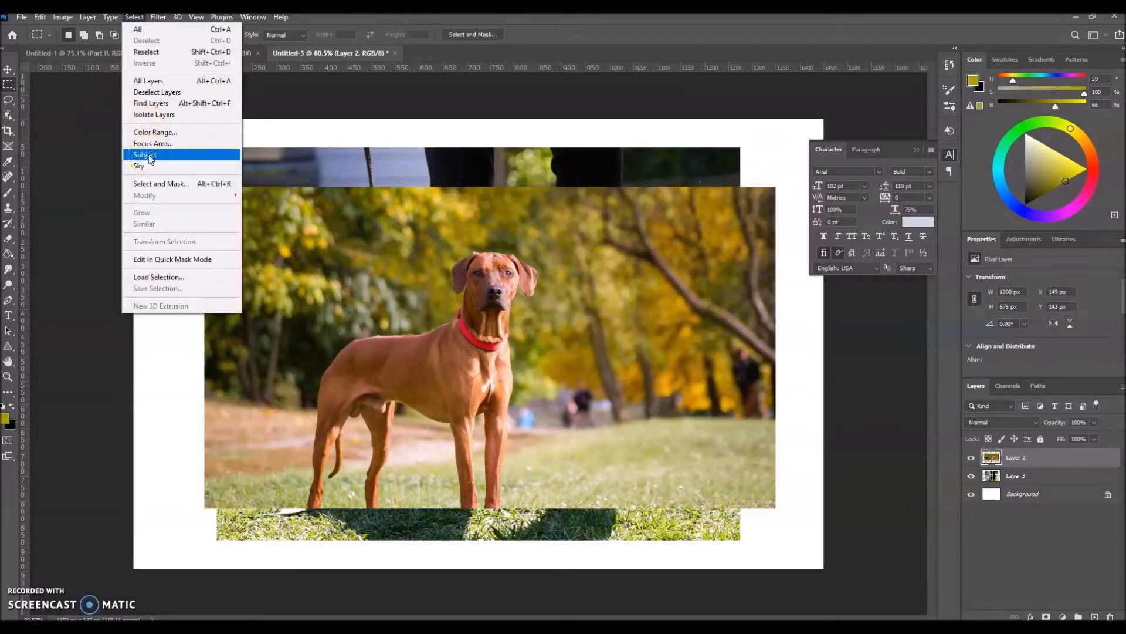
{"action": "left_click", "coordinate": [145, 155]}
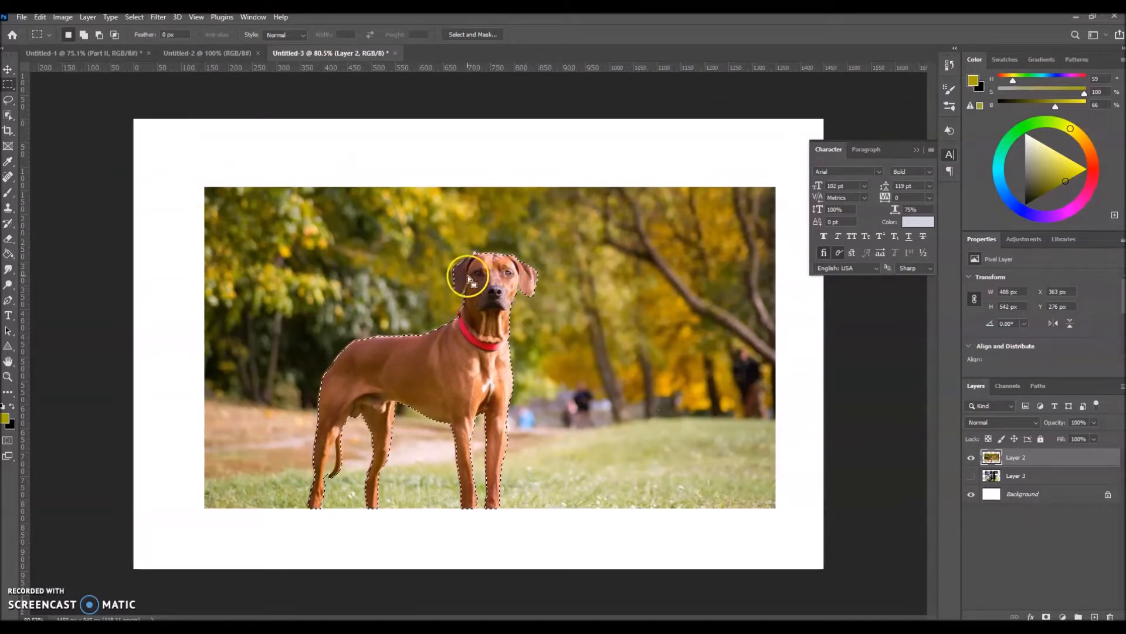
- Switch from Layer 2 to Layer 3, hiding the former and showing the latter, and replace the selection with Layer 3's automatically detected subject
{"action": "left_click", "coordinate": [972, 458]}
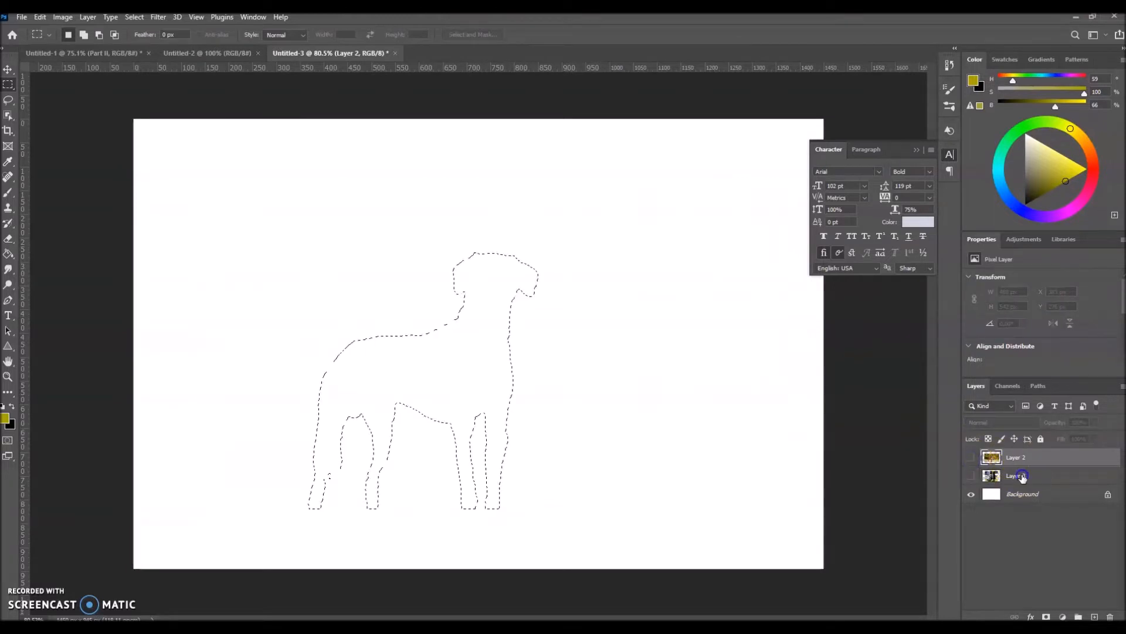
{"action": "left_click", "coordinate": [1023, 476]}
{"action": "left_click", "coordinate": [972, 475]}
{"action": "key", "text": "ctrl+d"}
{"action": "left_click", "coordinate": [134, 17]}
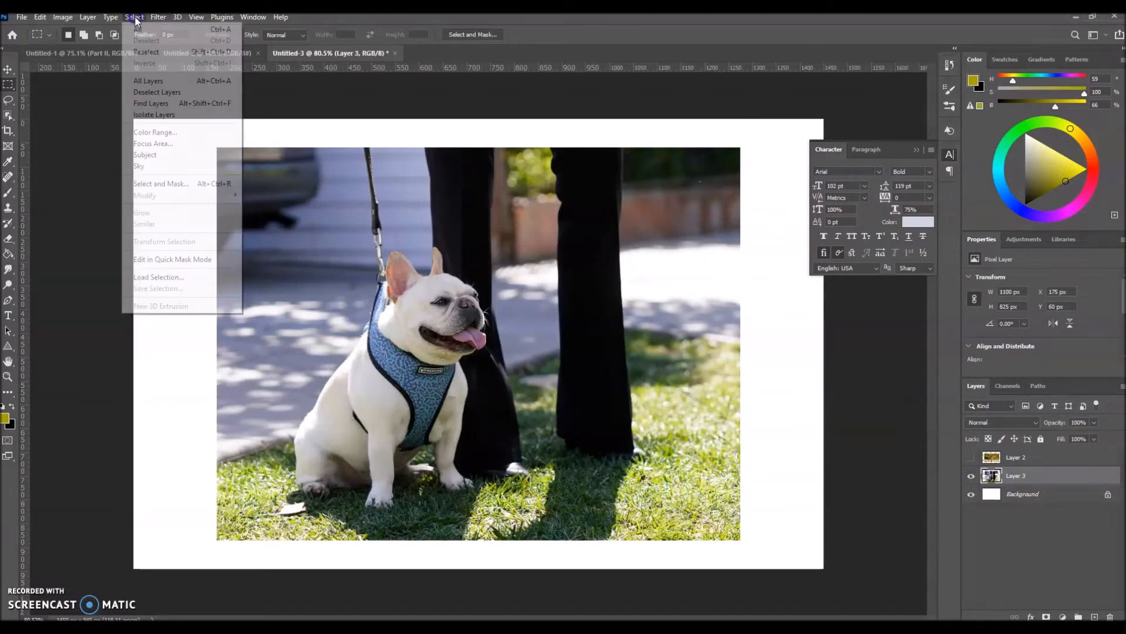
{"action": "left_click", "coordinate": [146, 155]}
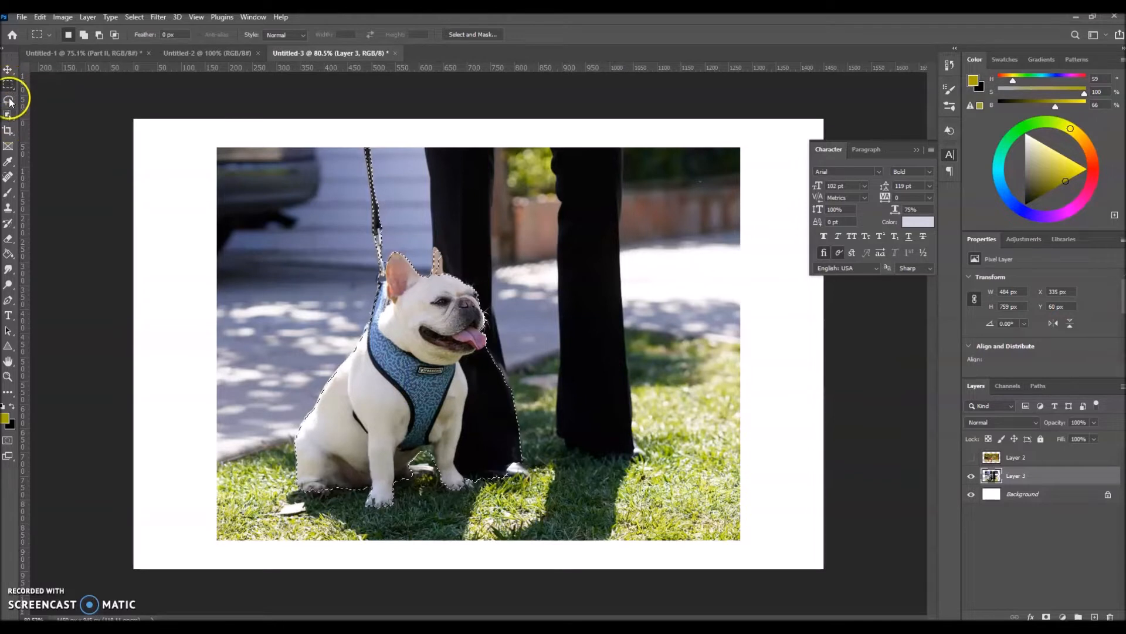
- Select only the bulldog by framing it with the Object Selection tool in Rectangle mode
{"action": "left_click", "coordinate": [8, 117]}
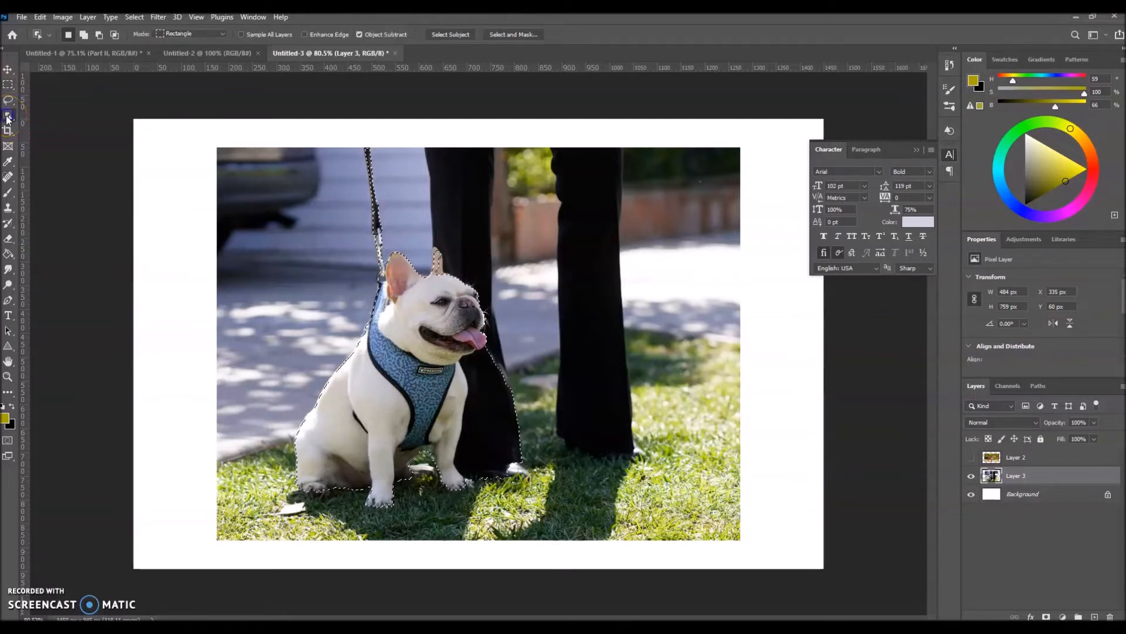
{"action": "right_click", "coordinate": [8, 117]}
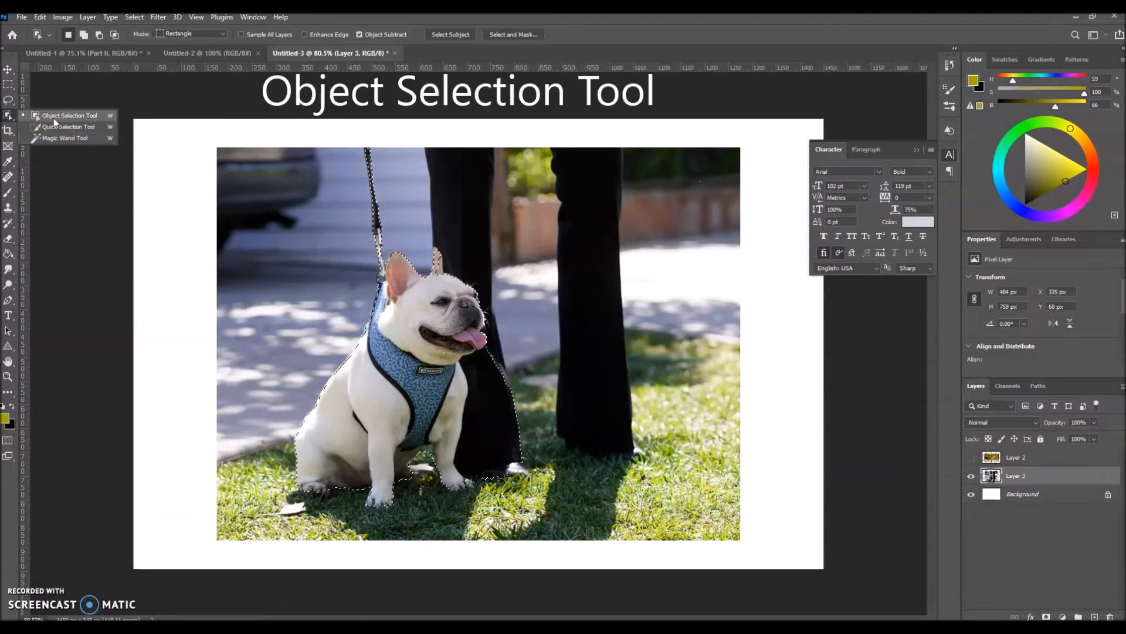
{"action": "left_click", "coordinate": [54, 116]}
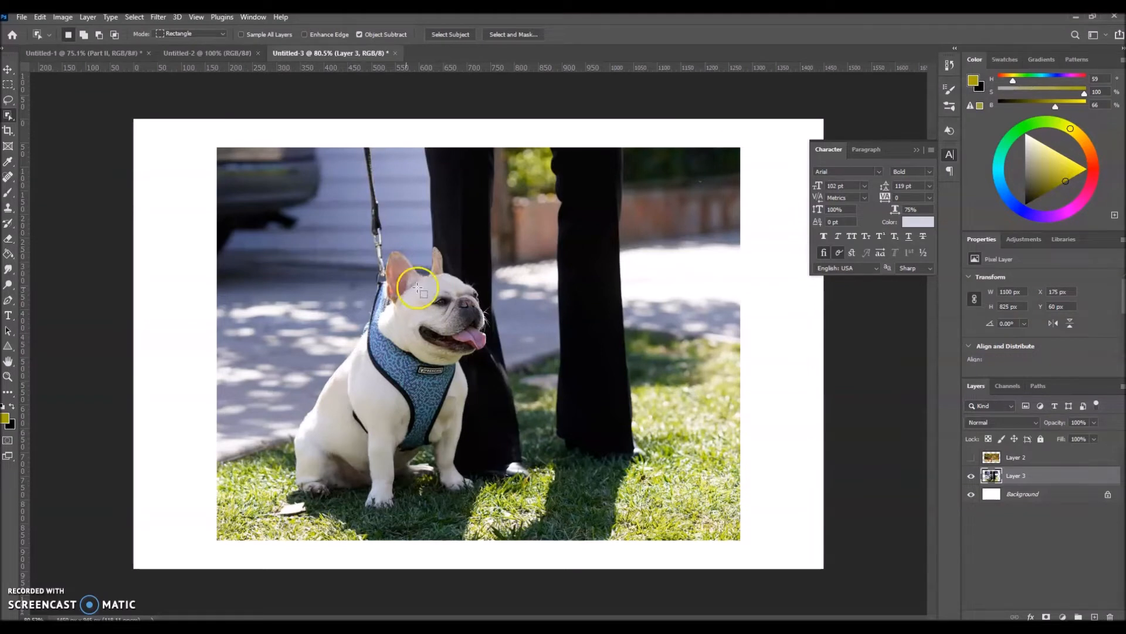
{"action": "left_click_drag", "start_coordinate": [272, 245], "coordinate": [491, 512]}
- Select the trouser leg farther from the bulldog with the Object Selection tool, and replace that with a selection of the bulldog
{"action": "left_click_drag", "start_coordinate": [544, 137], "coordinate": [657, 471]}
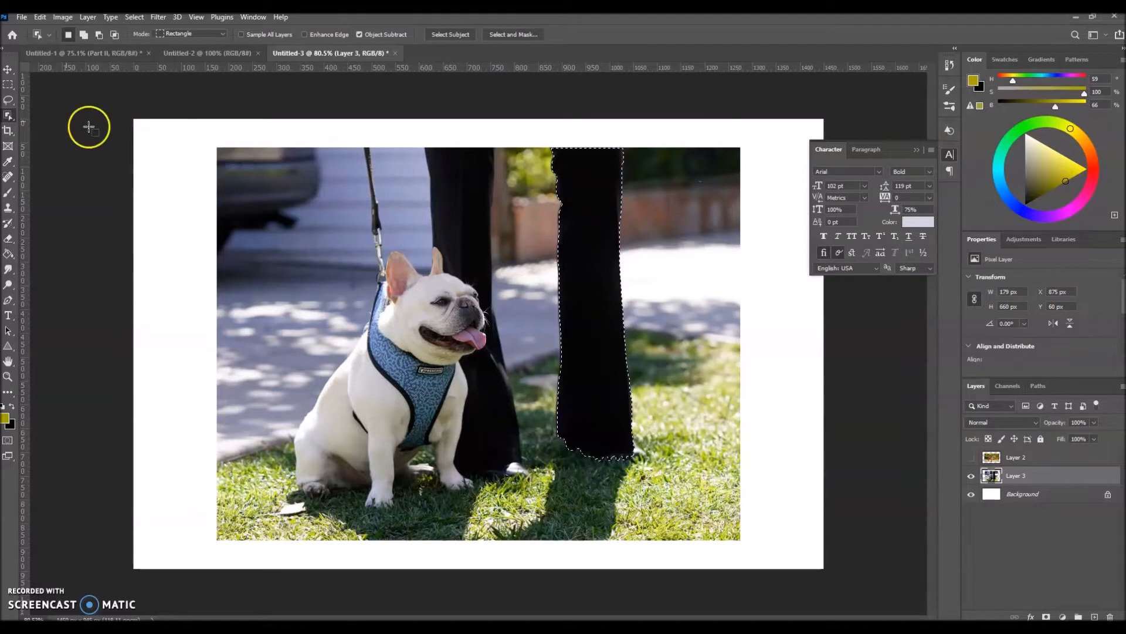
{"action": "left_click_drag", "start_coordinate": [275, 246], "coordinate": [500, 516]}
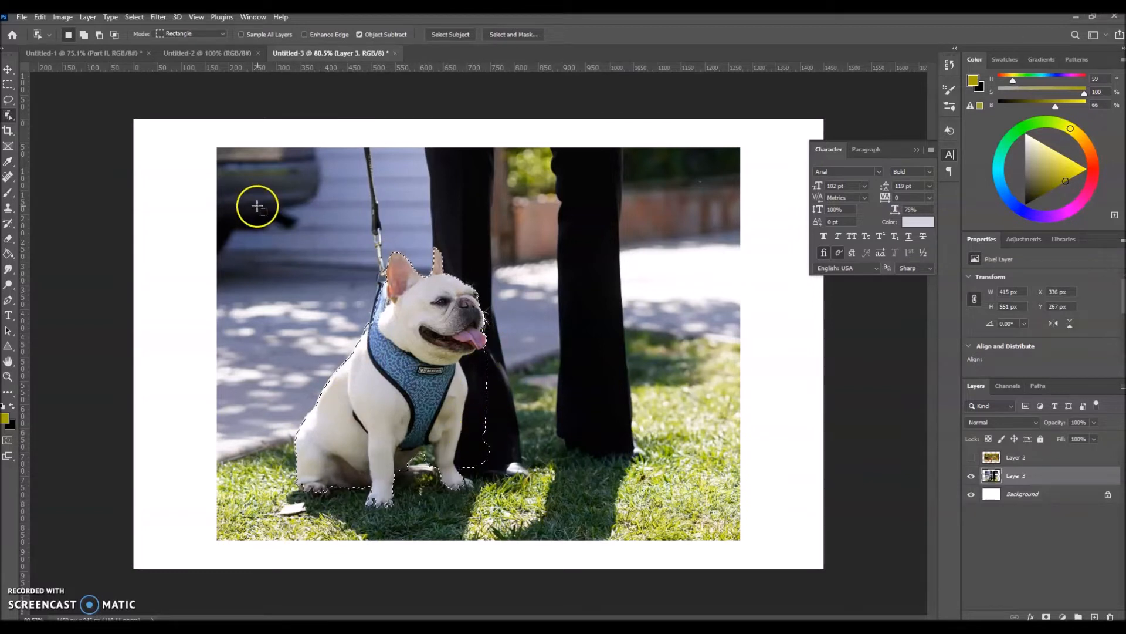
- Subtract the black trouser area beside the bulldog's chest and front leg from the selection with the Quick Selection tool
{"action": "left_click", "coordinate": [8, 116]}
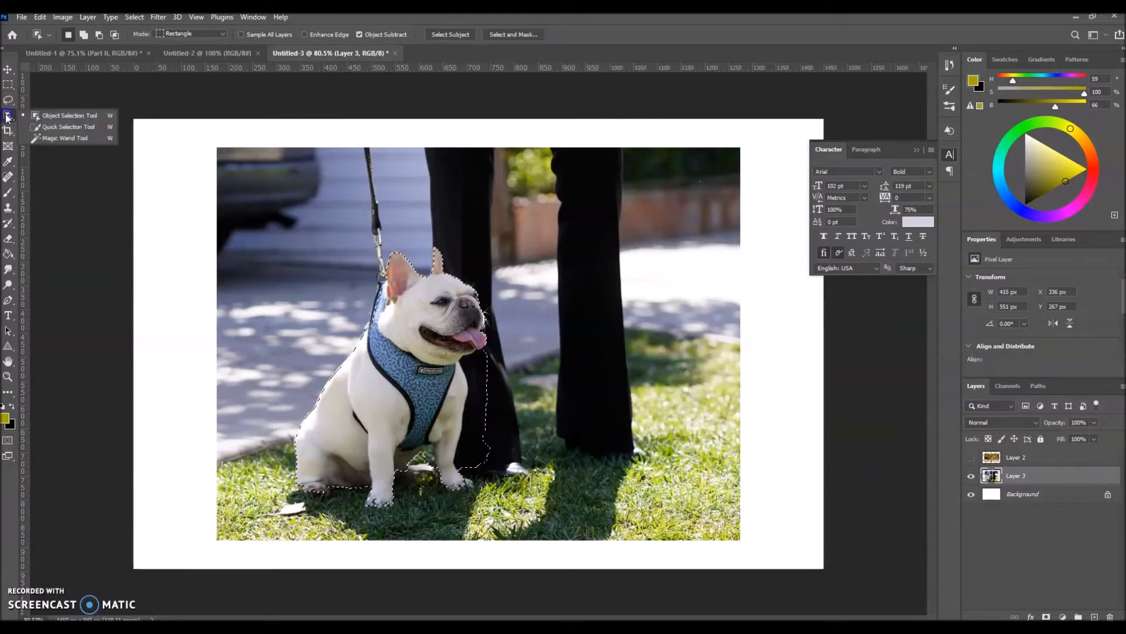
{"action": "left_click", "coordinate": [58, 128]}
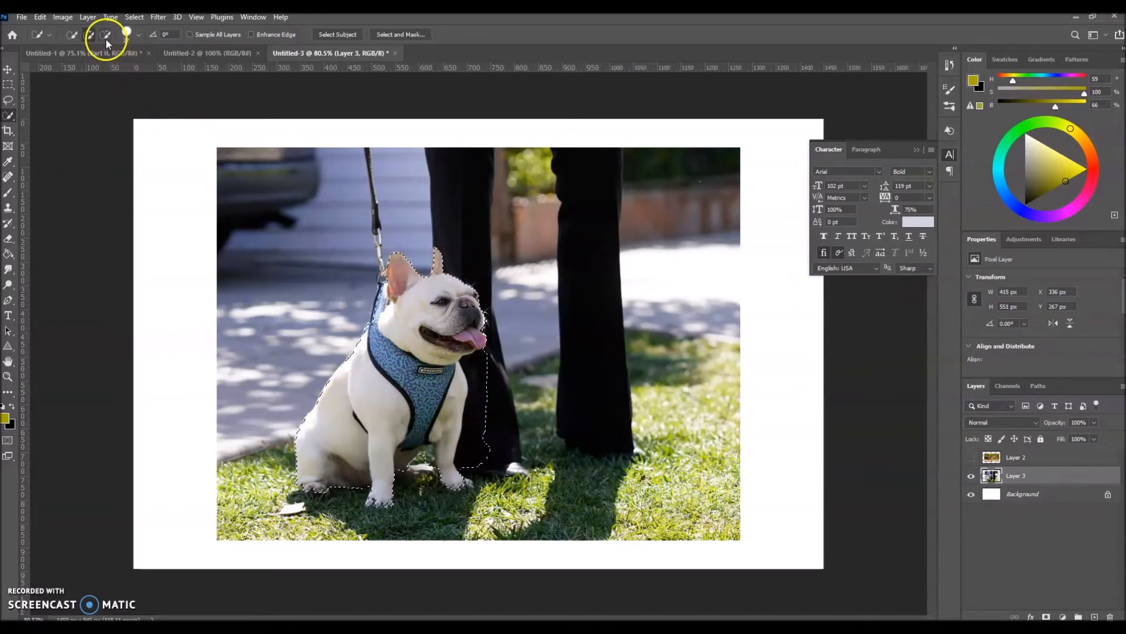
{"action": "left_click", "coordinate": [88, 35]}
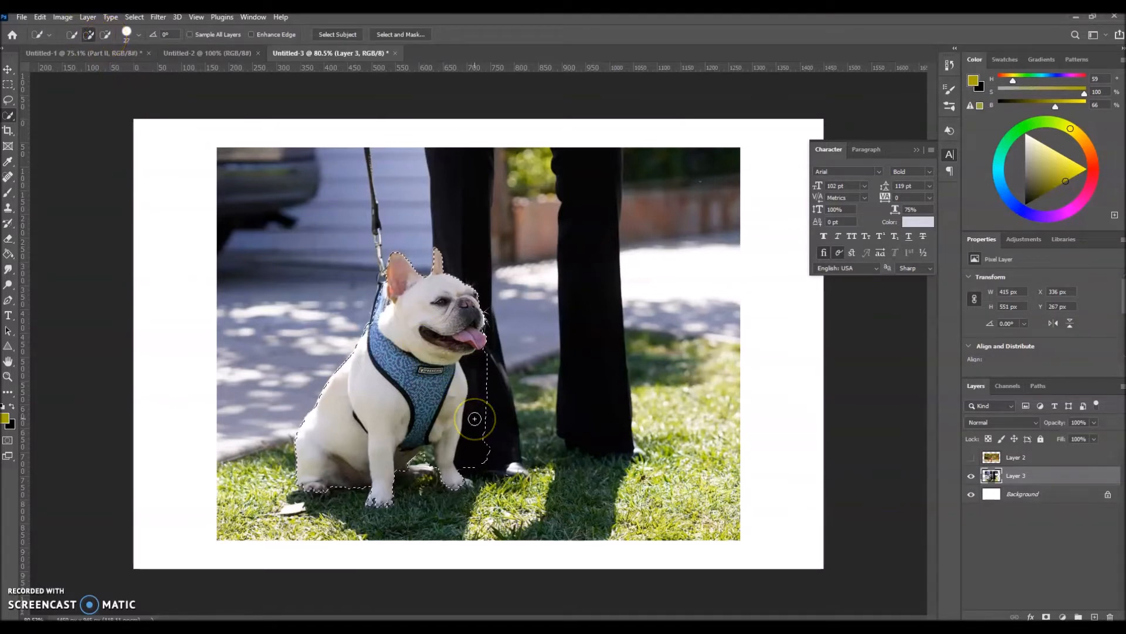
{"action": "left_click", "coordinate": [105, 34]}
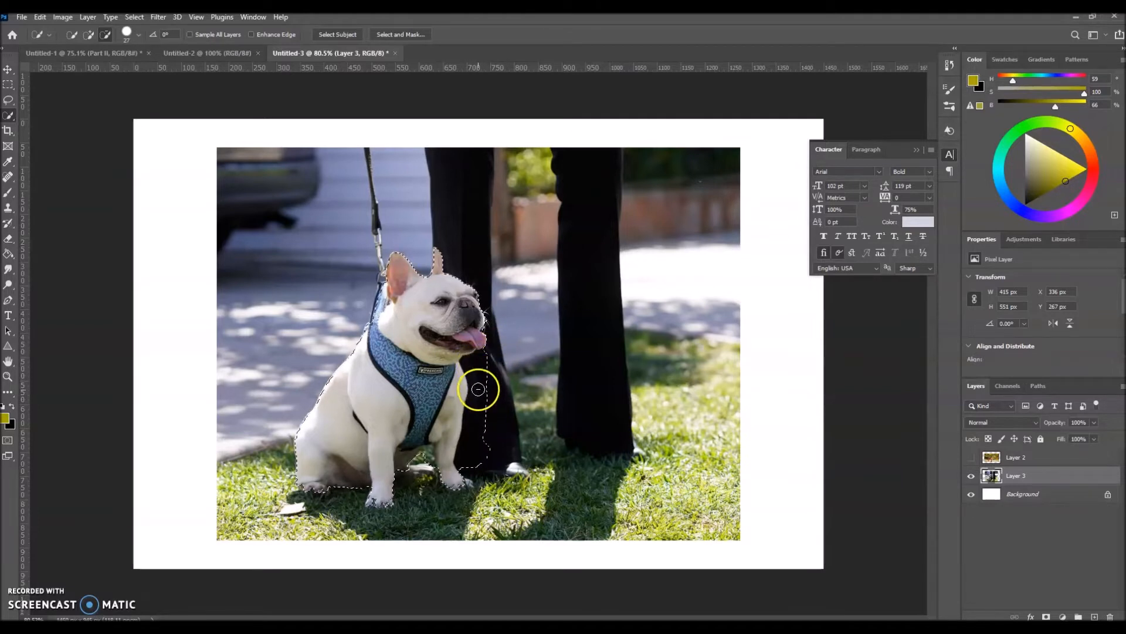
{"action": "left_click_drag", "start_coordinate": [497, 350], "coordinate": [493, 357]}
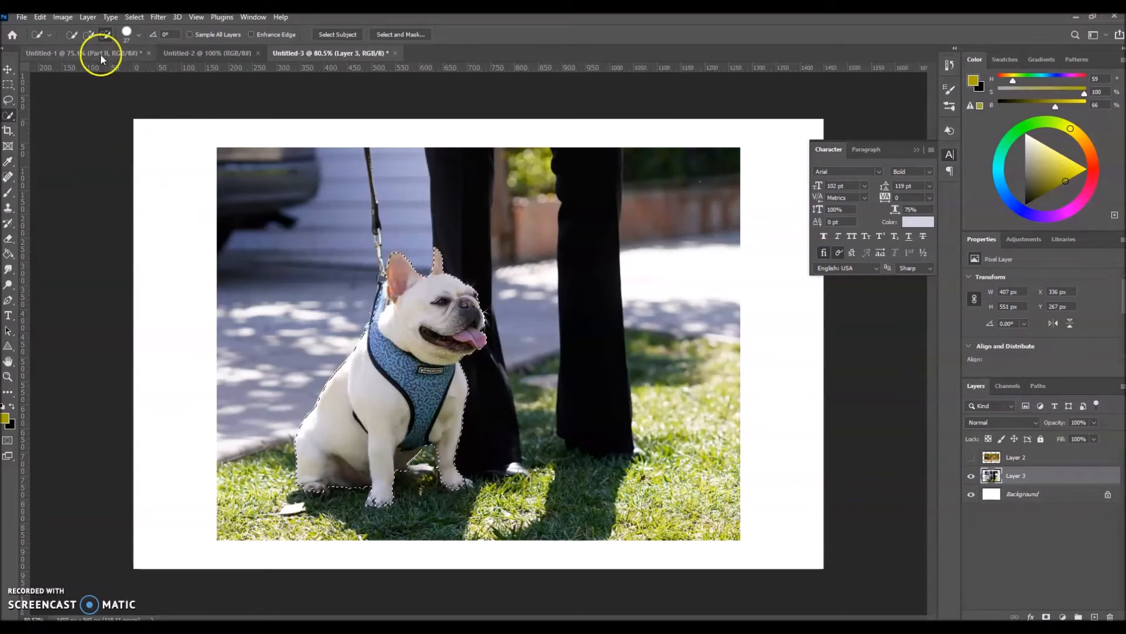
- Subtract the grass between the bulldog's front legs from the selection with the Quick Selection brush
{"action": "left_click", "coordinate": [89, 36]}
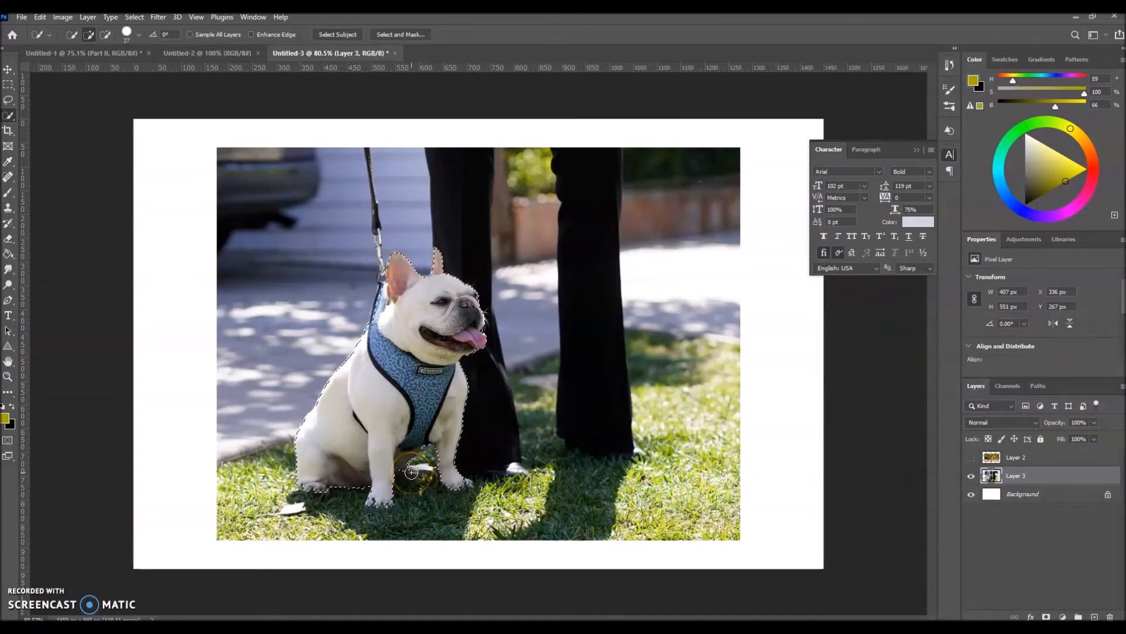
{"action": "scroll", "coordinate": [414, 487], "scroll_direction": "up", "scroll_amount": 3}
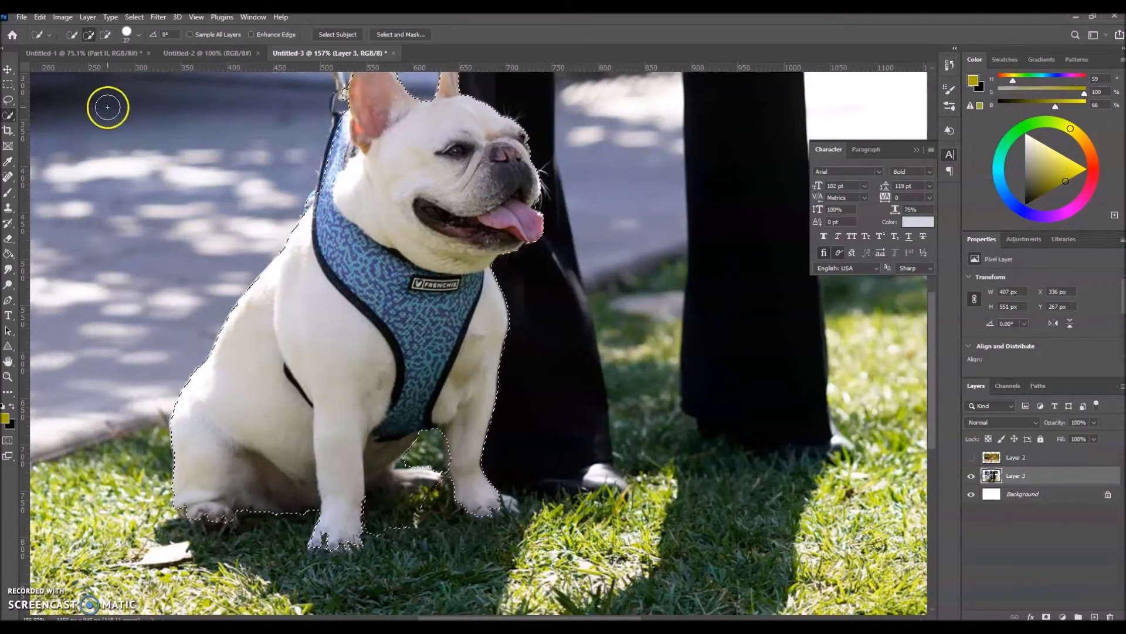
{"action": "left_click", "coordinate": [106, 35]}
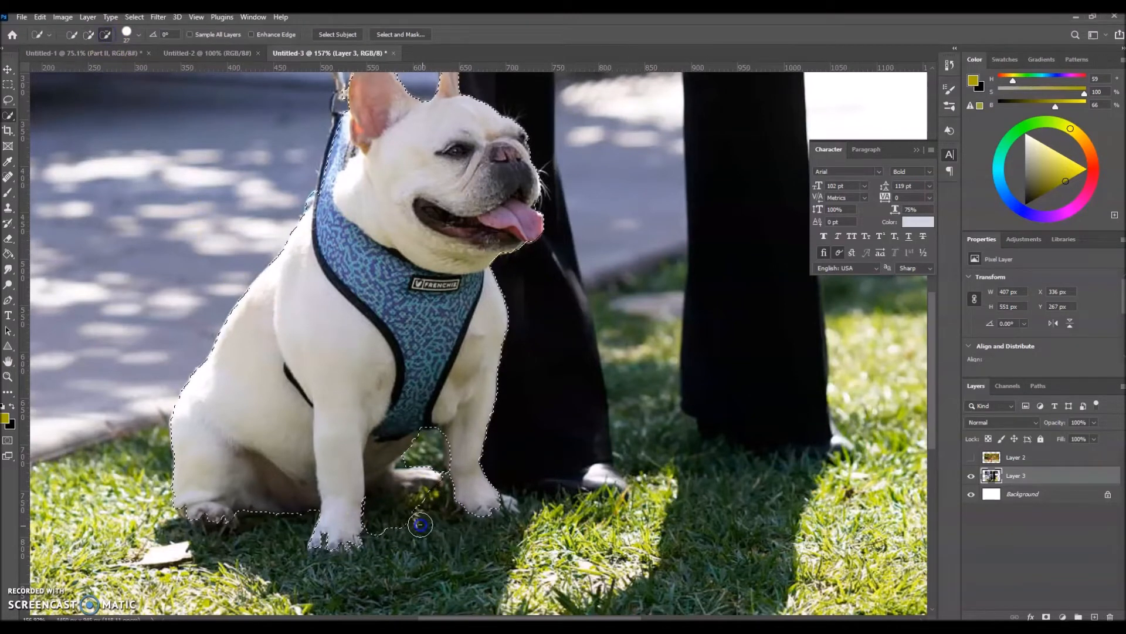
{"action": "left_click_drag", "start_coordinate": [410, 512], "coordinate": [427, 540]}
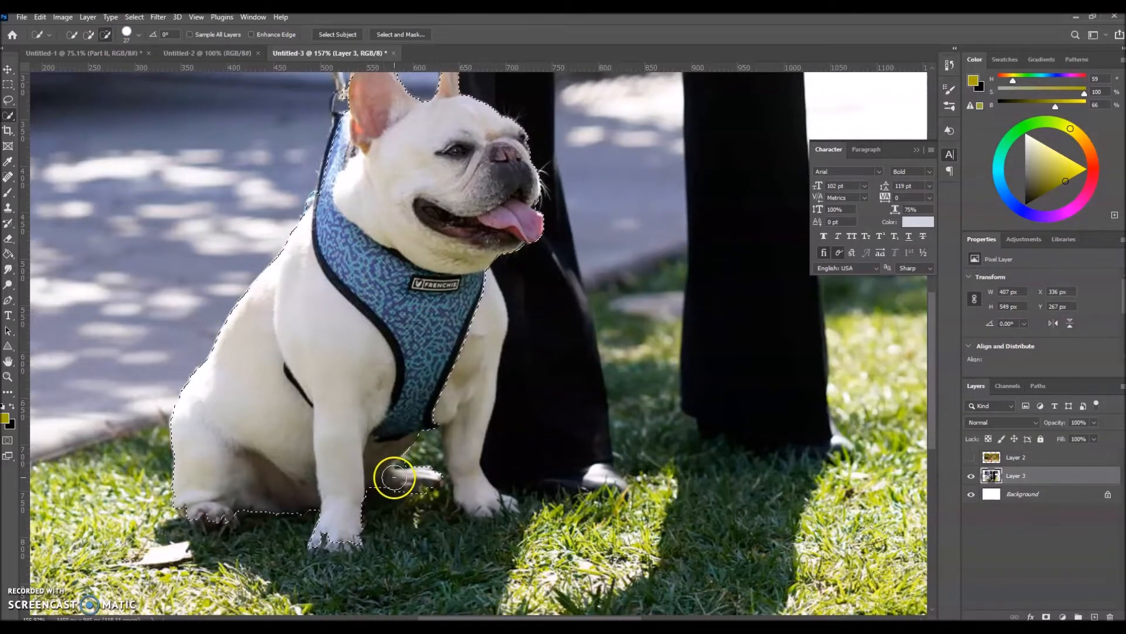
- Reduce the Quick Selection brush size and subtract the small remaining patch of grass above the bulldog's hind paw
{"action": "key", "text": "bracketleft"}
{"action": "key", "text": "bracketleft"}
{"action": "key", "text": "bracketleft"}
{"action": "key", "text": "bracketleft"}
{"action": "key", "text": "bracketleft"}
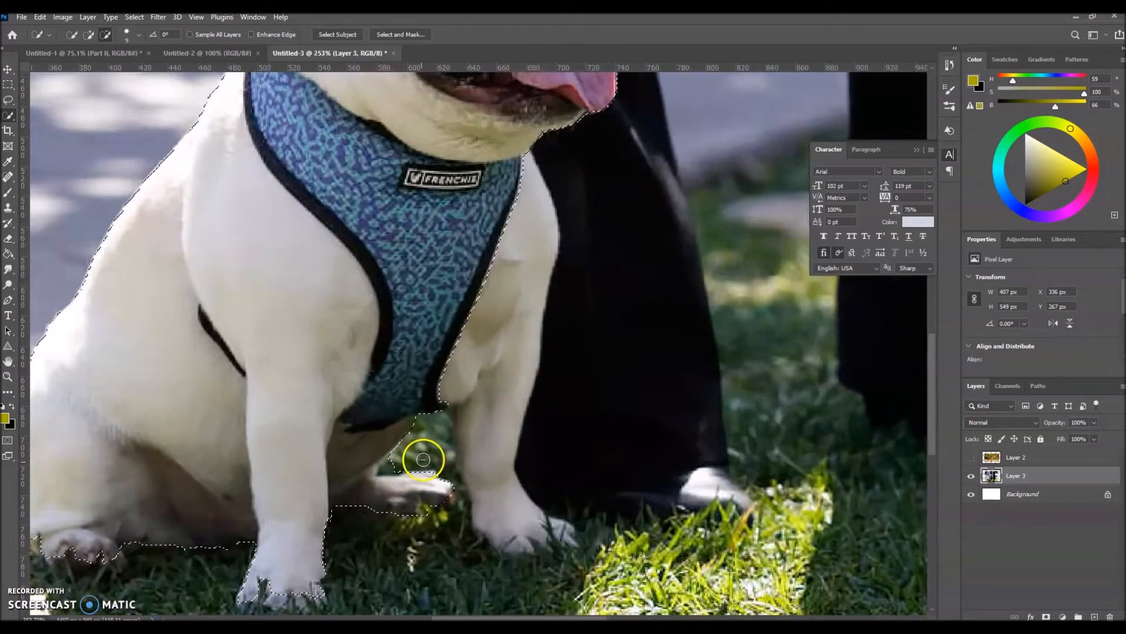
{"action": "scroll", "coordinate": [417, 457], "scroll_direction": "up", "scroll_amount": 5}
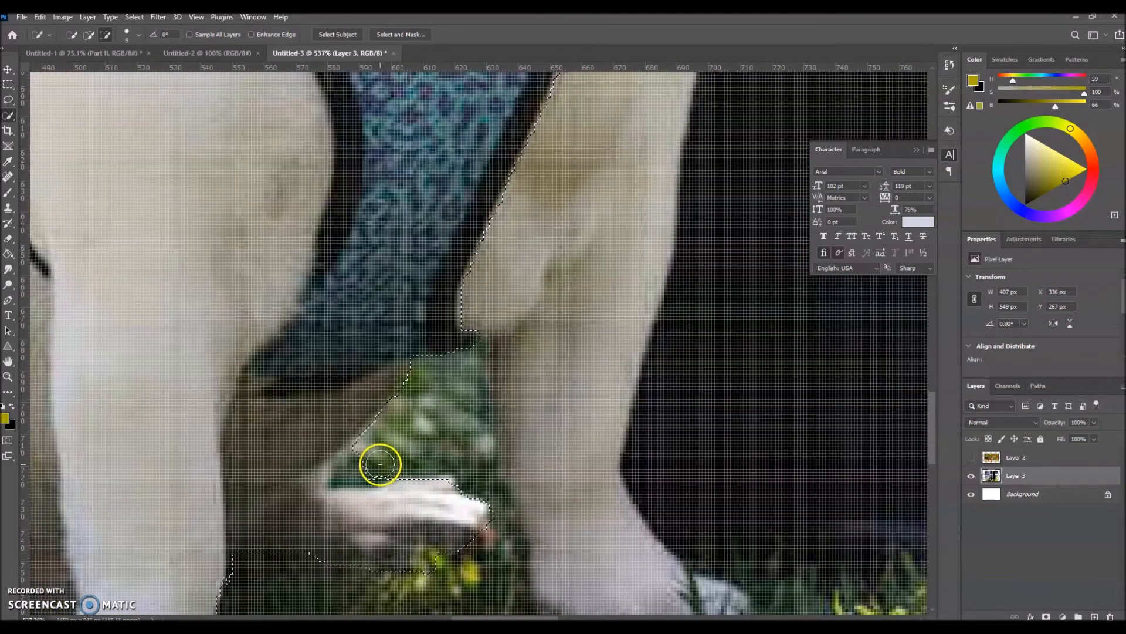
{"action": "scroll", "coordinate": [380, 464], "scroll_direction": "up", "scroll_amount": 2}
{"action": "left_click", "coordinate": [362, 467]}
{"action": "left_click", "coordinate": [353, 471]}
{"action": "scroll", "coordinate": [408, 464], "scroll_direction": "down", "scroll_amount": 5}
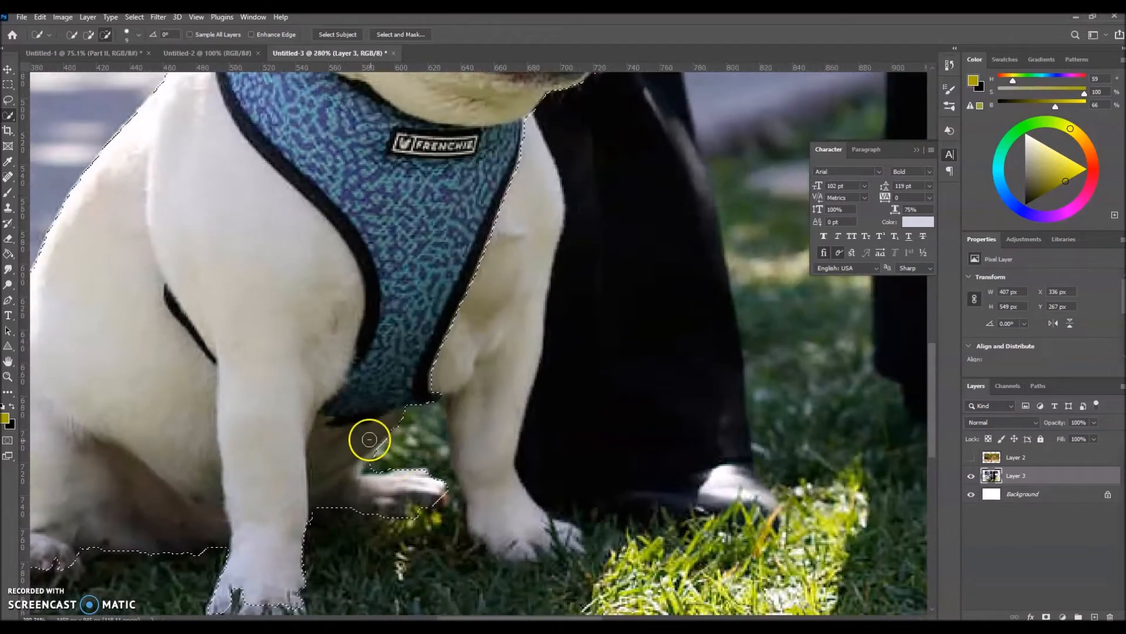
- Add the bulldog's front leg nearest the trousers back to the selection with the Quick Selection brush
{"action": "scroll", "coordinate": [374, 463], "scroll_direction": "down", "scroll_amount": 3}
{"action": "scroll", "coordinate": [381, 455], "scroll_direction": "up", "scroll_amount": 2}
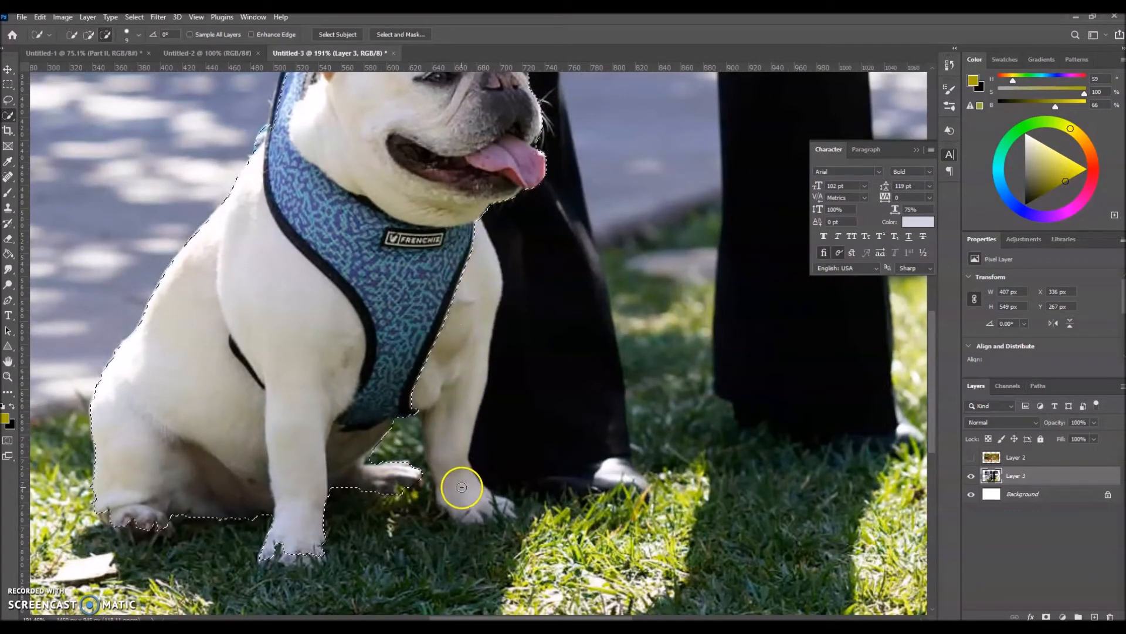
{"action": "left_click", "coordinate": [89, 34]}
{"action": "left_click", "coordinate": [473, 257]}
{"action": "left_click_drag", "start_coordinate": [473, 256], "coordinate": [466, 297]}
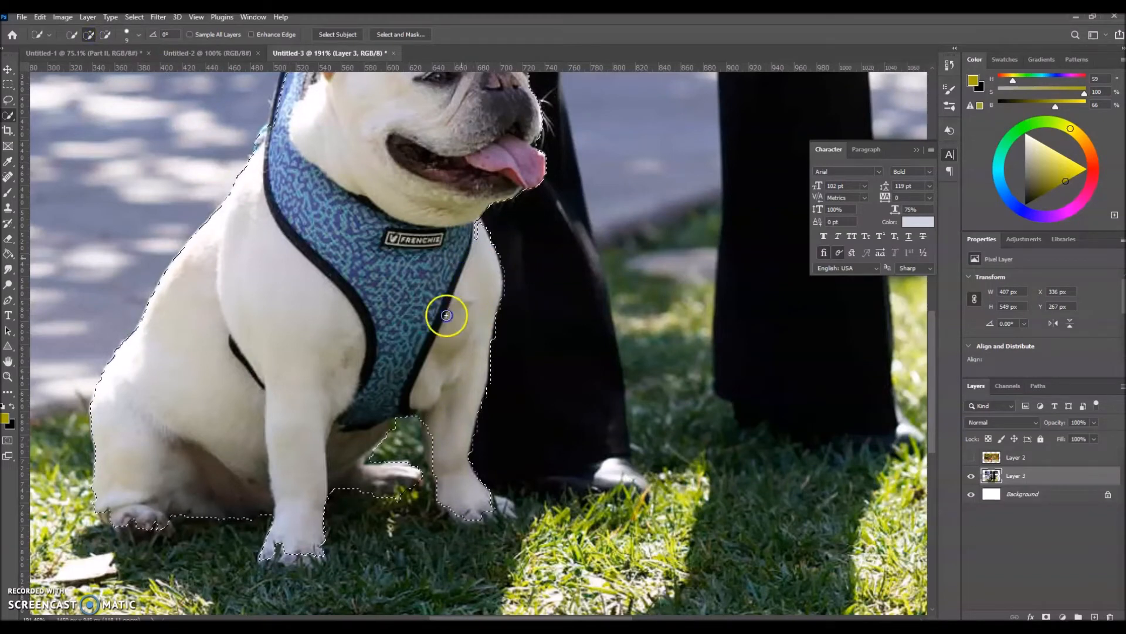
{"action": "scroll", "coordinate": [474, 228], "scroll_direction": "down", "scroll_amount": 6}
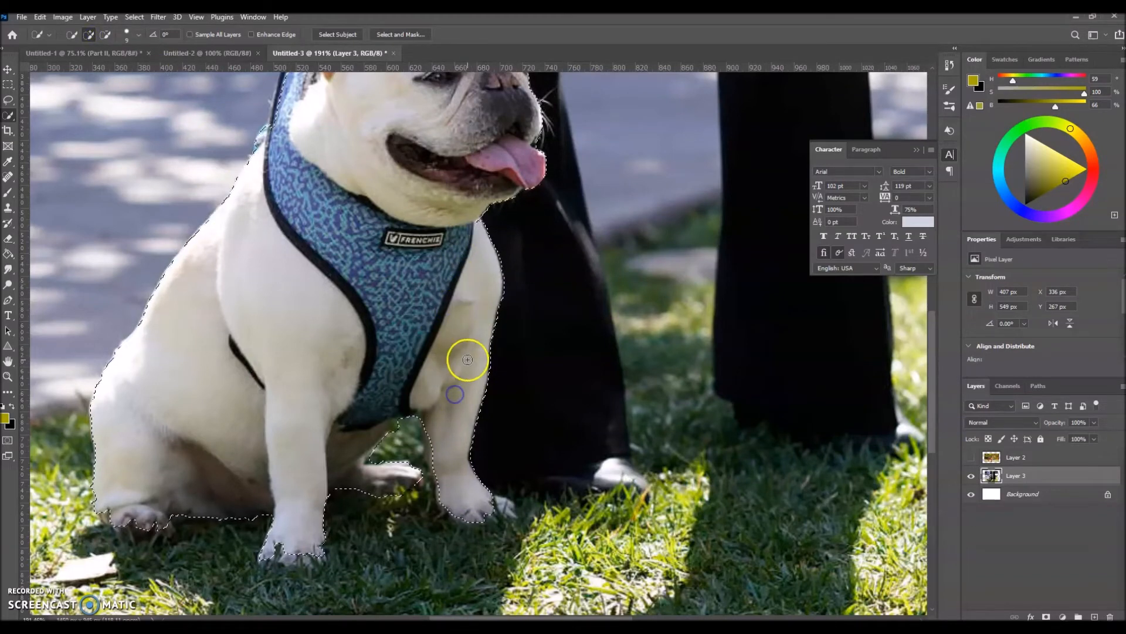
{"action": "scroll", "coordinate": [473, 460], "scroll_direction": "down", "scroll_amount": 1}
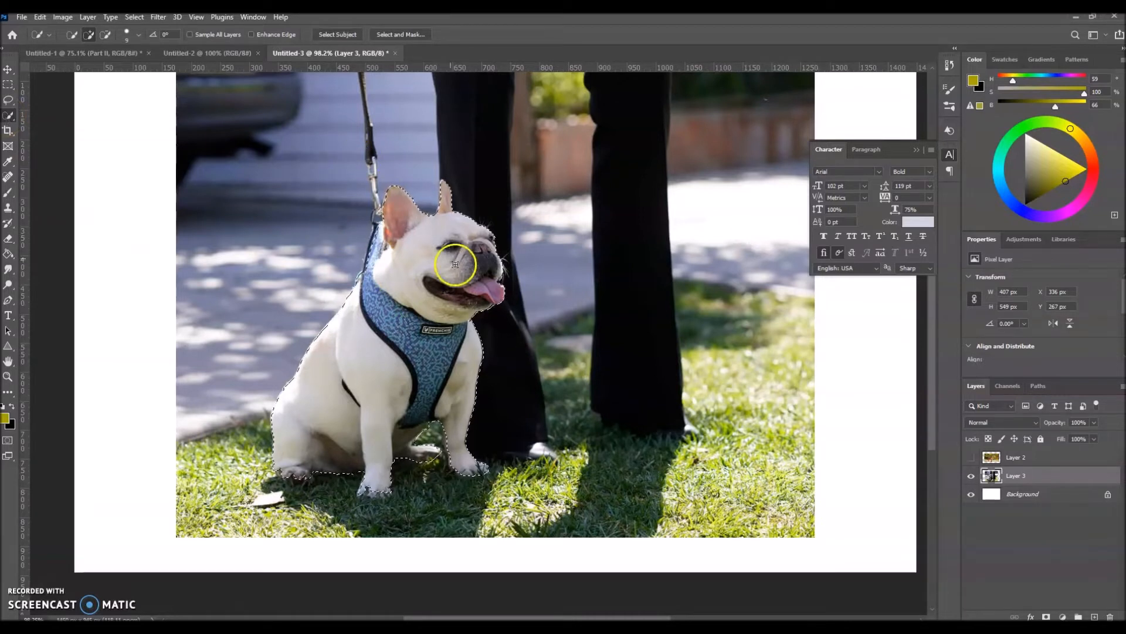
- With the bulldog deselected and the Character panel collapsed, select the bright white pavement beside the farther trouser leg using the Magic Wand tool
{"action": "right_click", "coordinate": [9, 117]}
{"action": "left_click", "coordinate": [58, 145]}
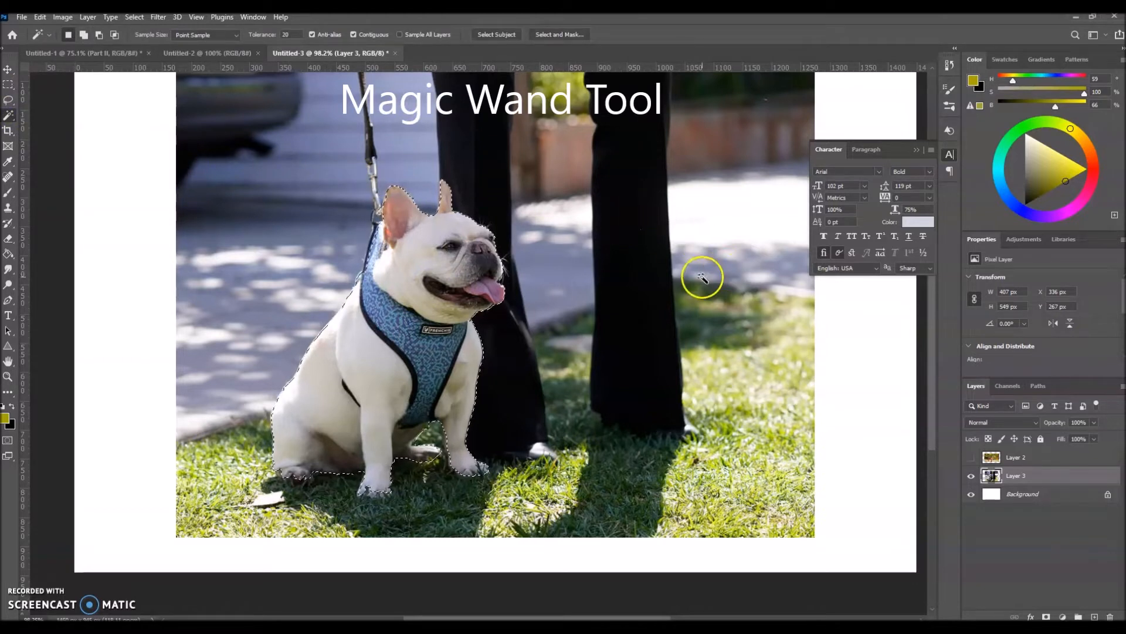
{"action": "key", "text": "ctrl+d"}
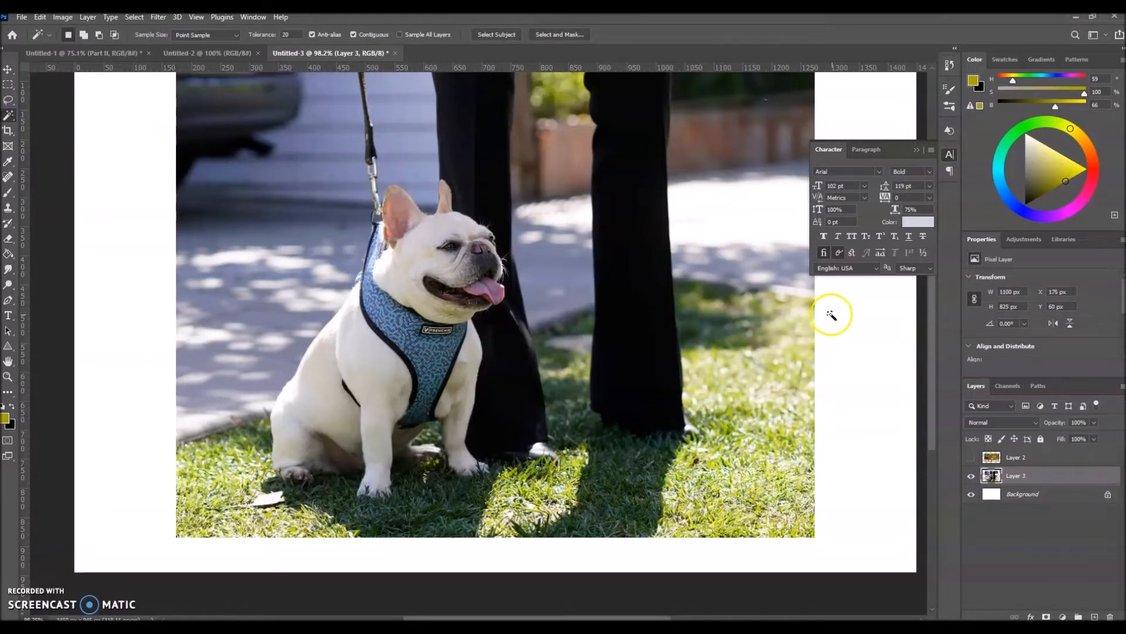
{"action": "left_click", "coordinate": [915, 152]}
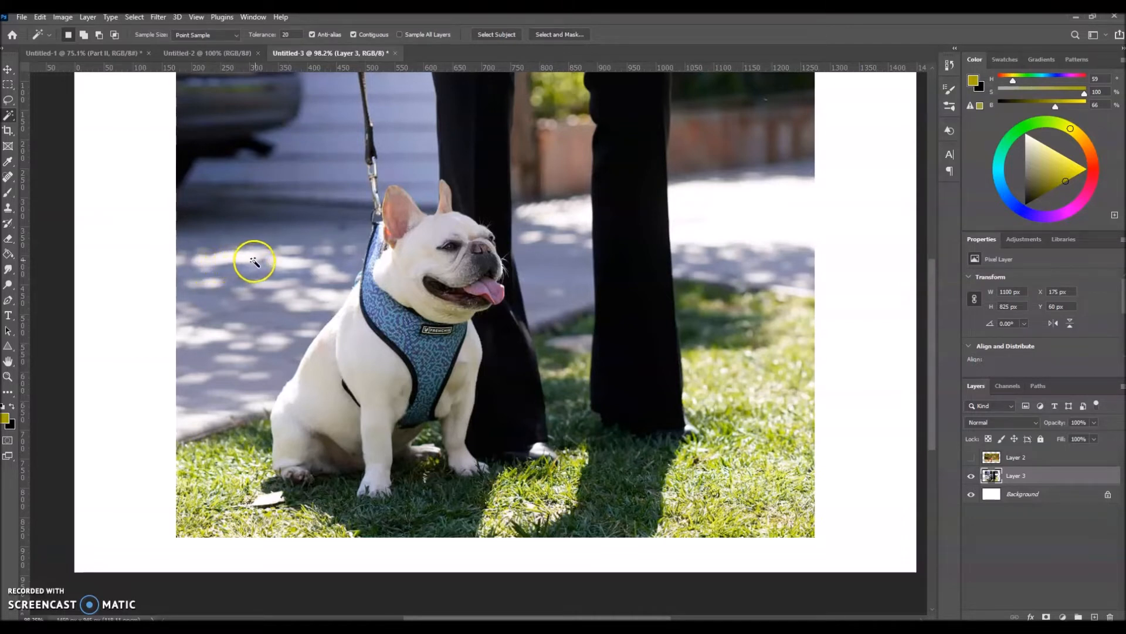
{"action": "left_click", "coordinate": [721, 206]}
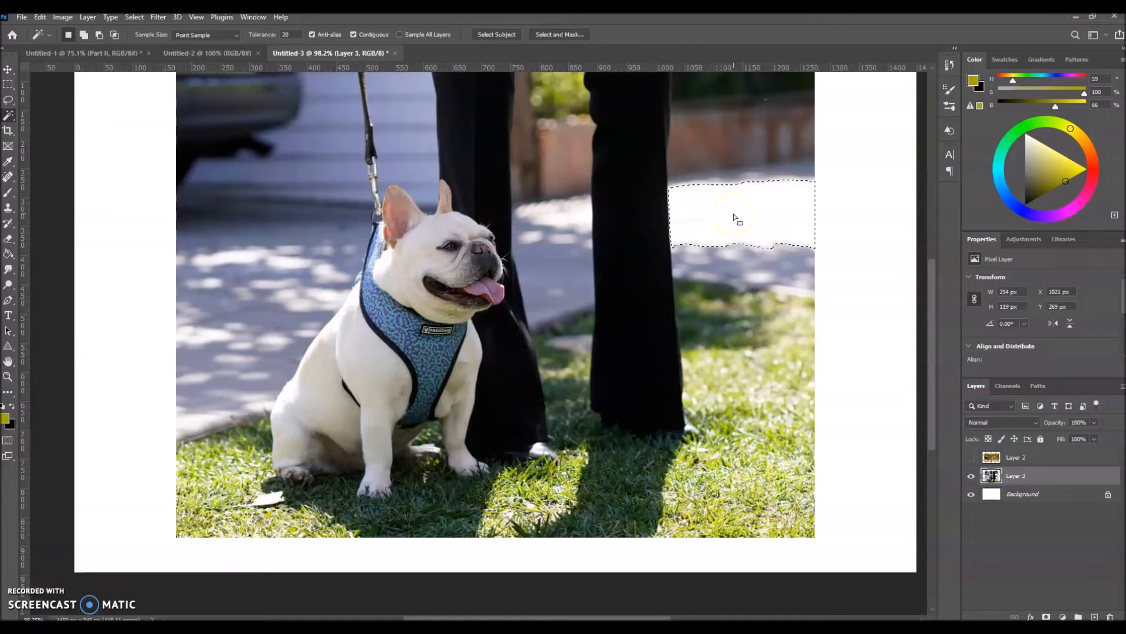
- Set the Magic Wand tolerance to 1 and reselect the bright white pavement
{"action": "left_click", "coordinate": [282, 35]}
{"action": "left_click_drag", "start_coordinate": [281, 35], "coordinate": [279, 34]}
{"action": "type", "text": "1"}
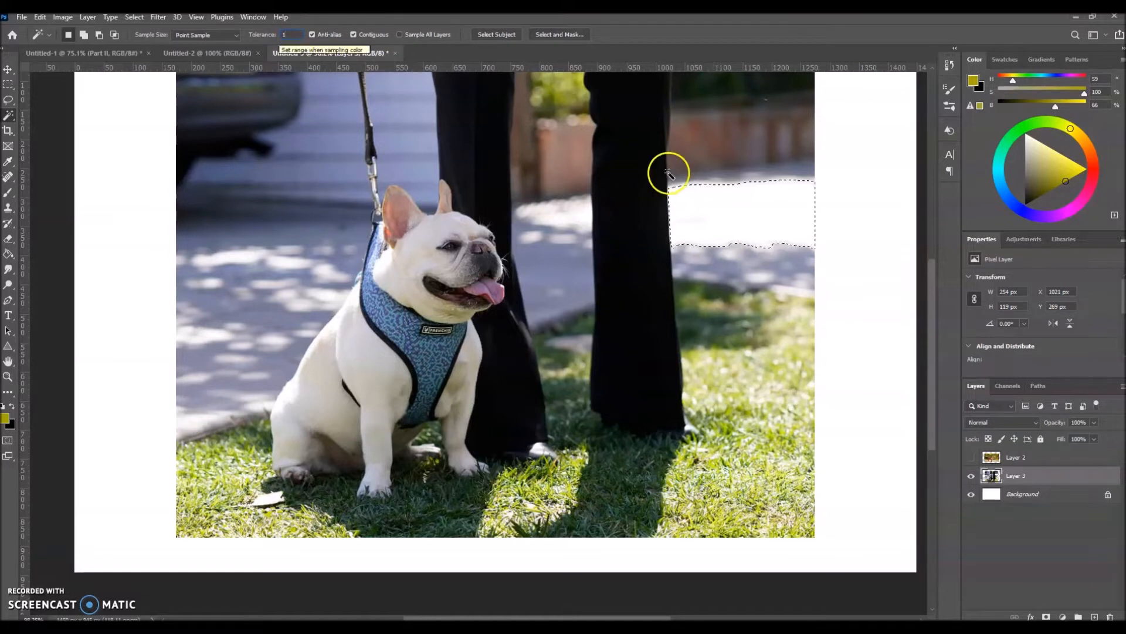
{"action": "left_click", "coordinate": [730, 209]}
{"action": "left_click", "coordinate": [730, 209]}
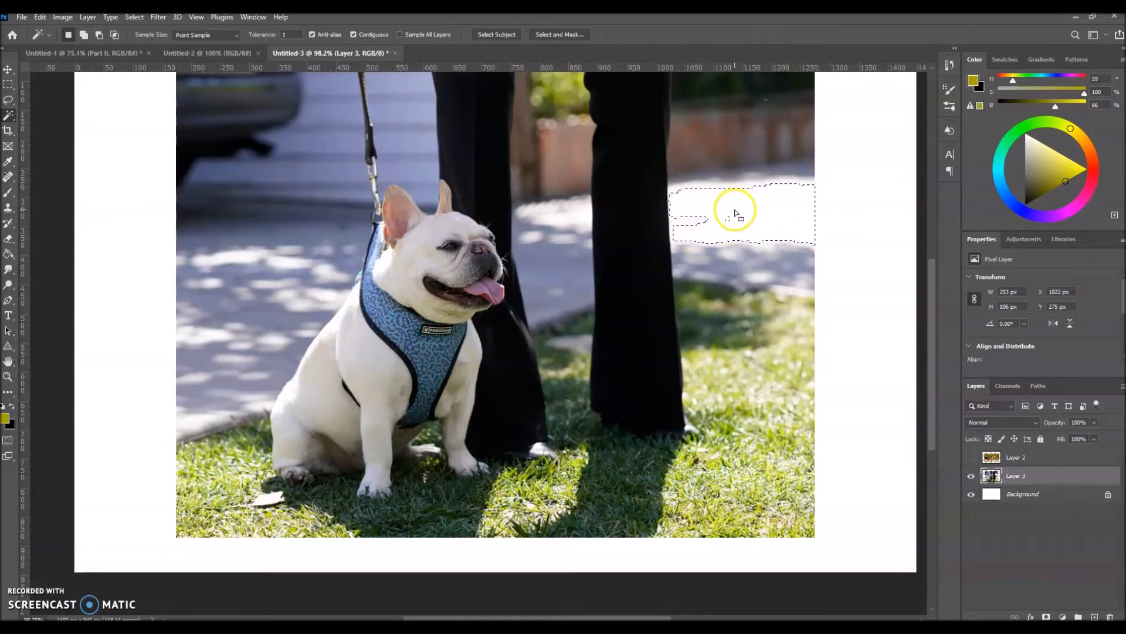
- Set the Magic Wand tolerance to 100 and select the bright white pavement, followed by the farther black trouser leg
{"action": "double_click", "coordinate": [293, 37]}
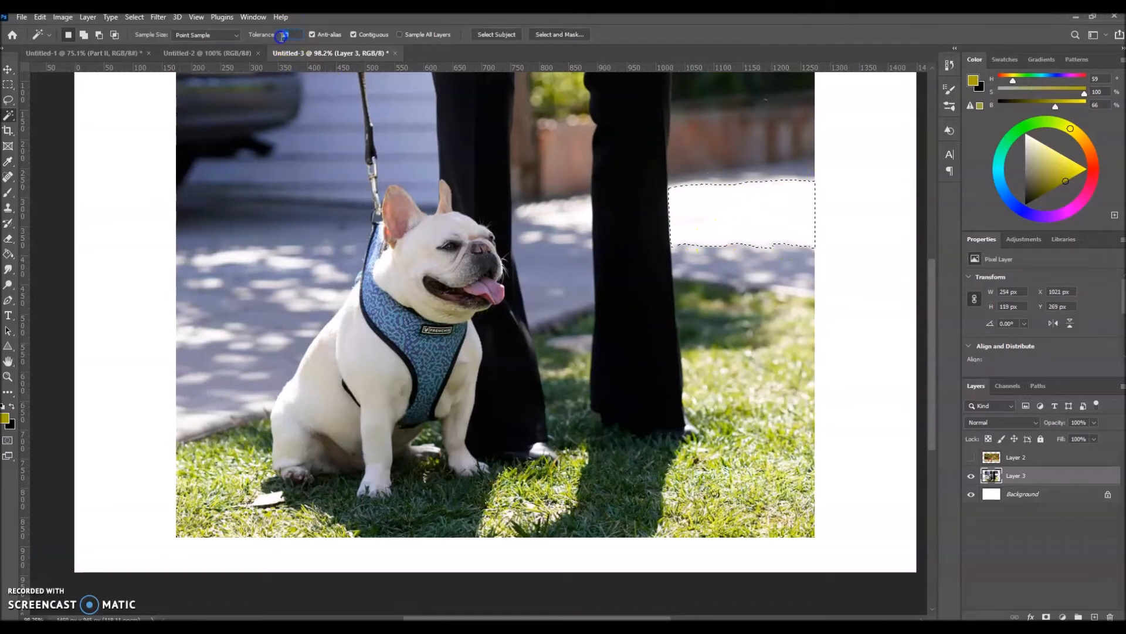
{"action": "type", "text": "100"}
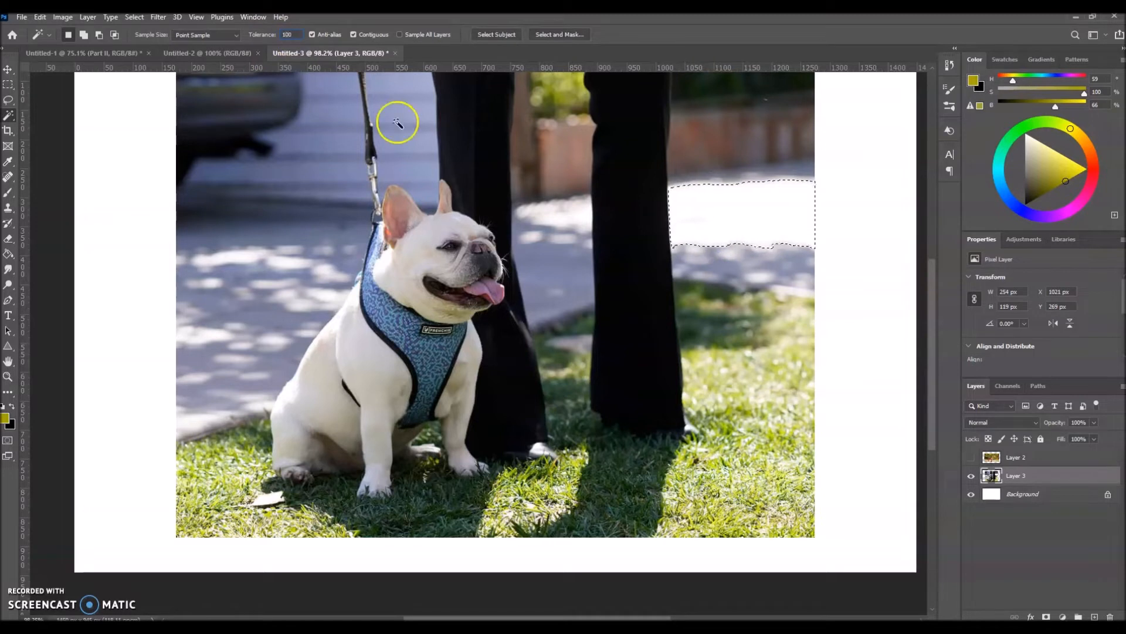
{"action": "left_click", "coordinate": [739, 219]}
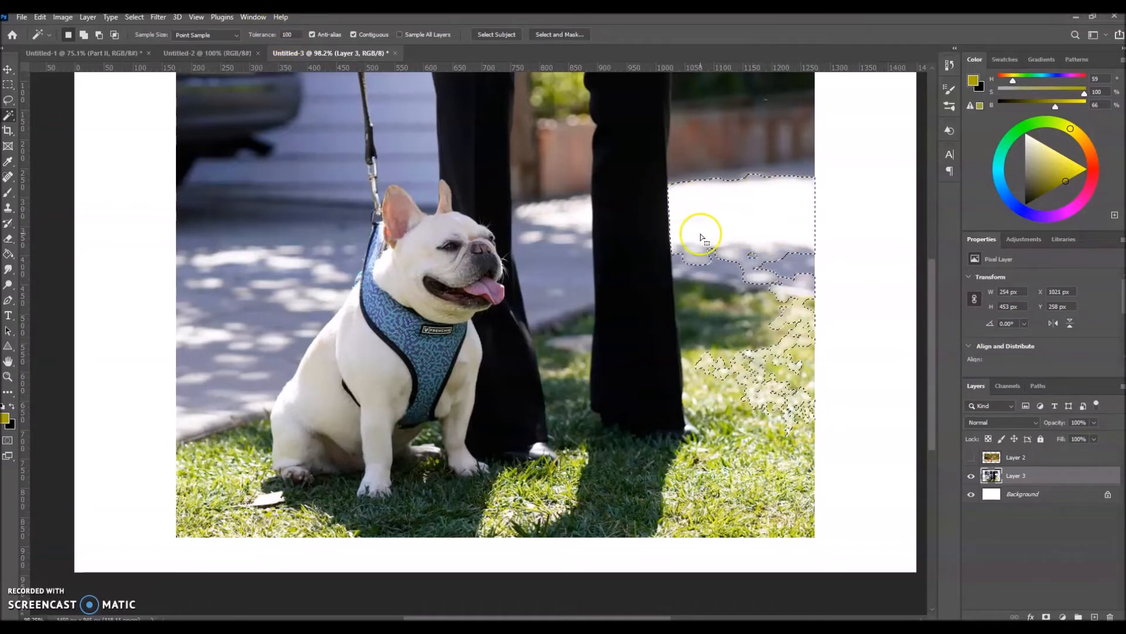
{"action": "left_click", "coordinate": [642, 177]}
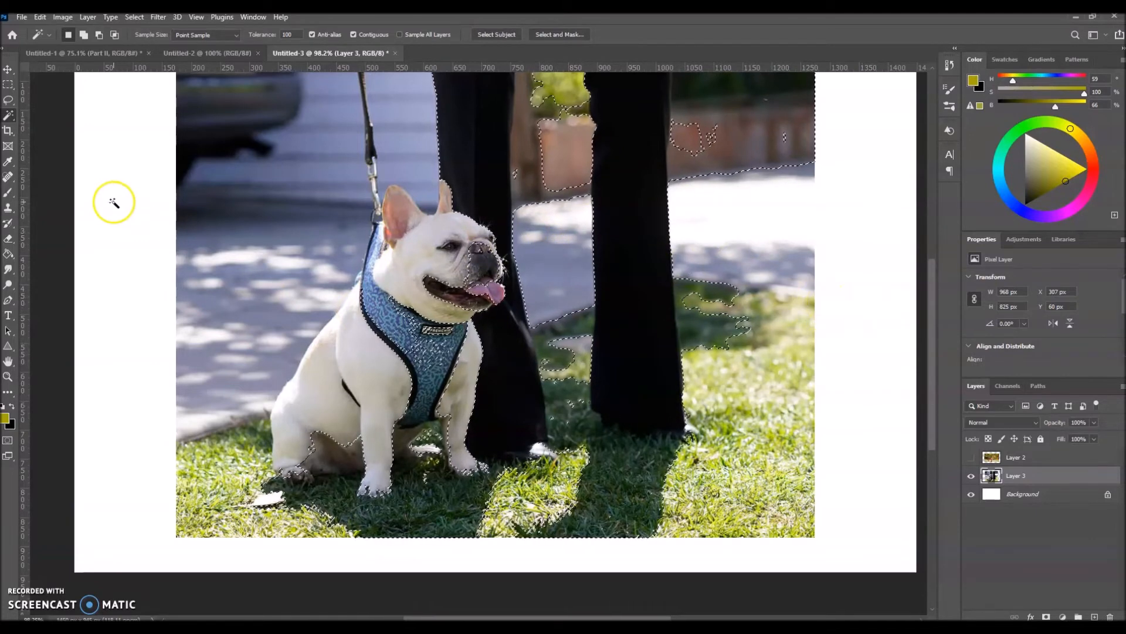
- Draw freehand Lasso selections over the driveway beside the leash and around the bulldog's head, deselecting each one
{"action": "left_click", "coordinate": [9, 103]}
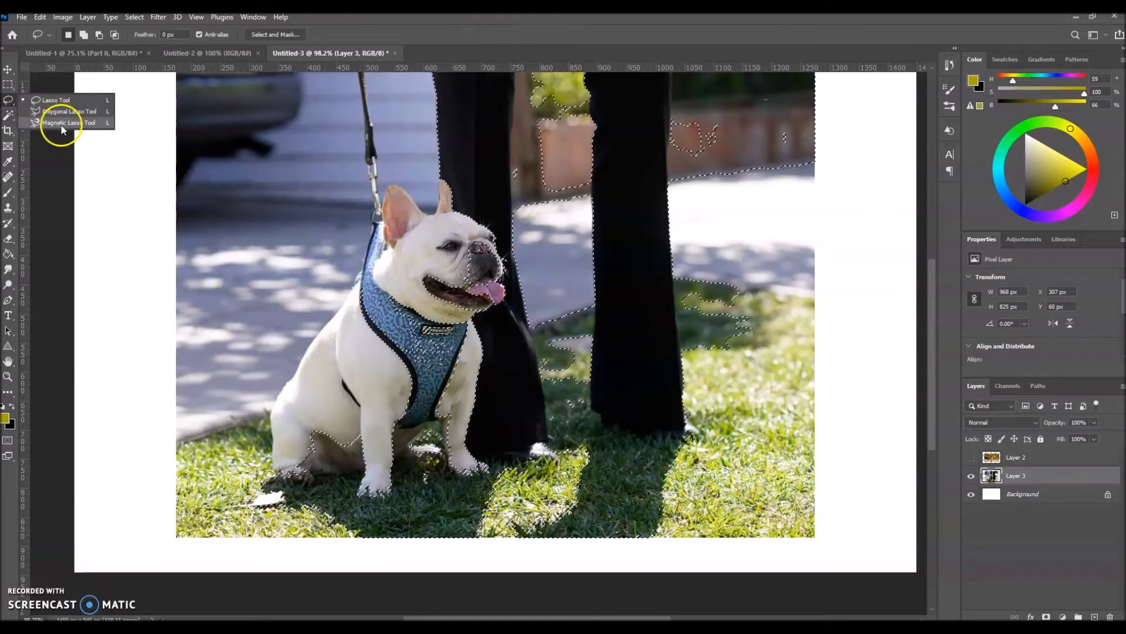
{"action": "left_click", "coordinate": [157, 161]}
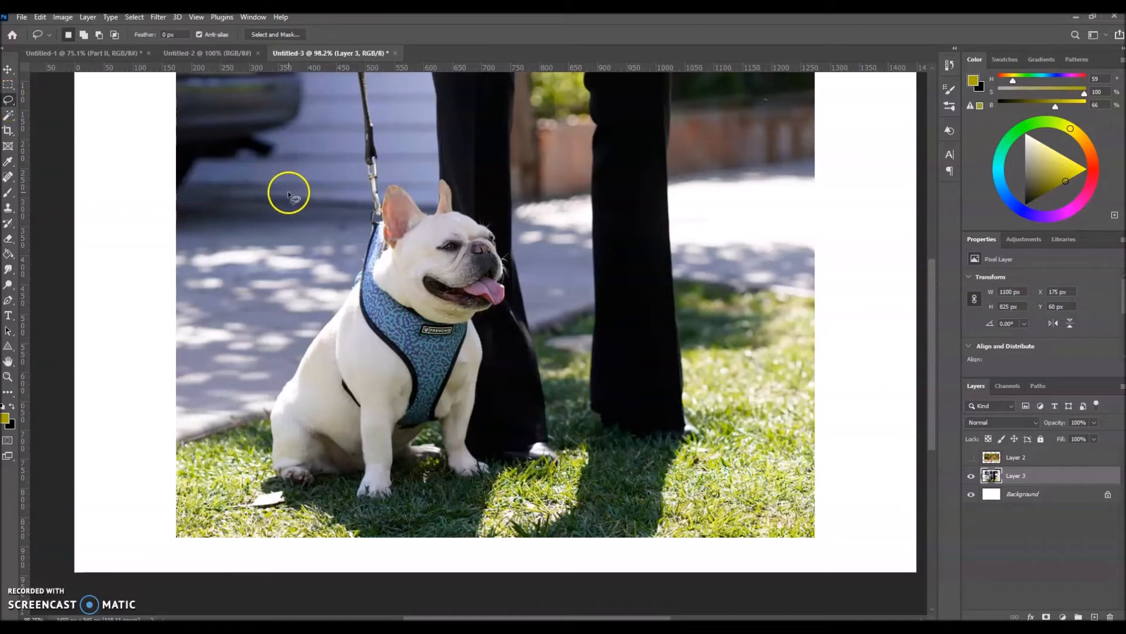
{"action": "mouse_move", "coordinate": [297, 153]}
{"action": "left_mouse_down"}
{"action": "mouse_move", "coordinate": [238, 190]}
{"action": "mouse_move", "coordinate": [235, 235]}
{"action": "mouse_move", "coordinate": [308, 268]}
{"action": "mouse_move", "coordinate": [341, 207]}
{"action": "left_mouse_up"}
{"action": "left_click_drag", "start_coordinate": [346, 159], "coordinate": [347, 160]}
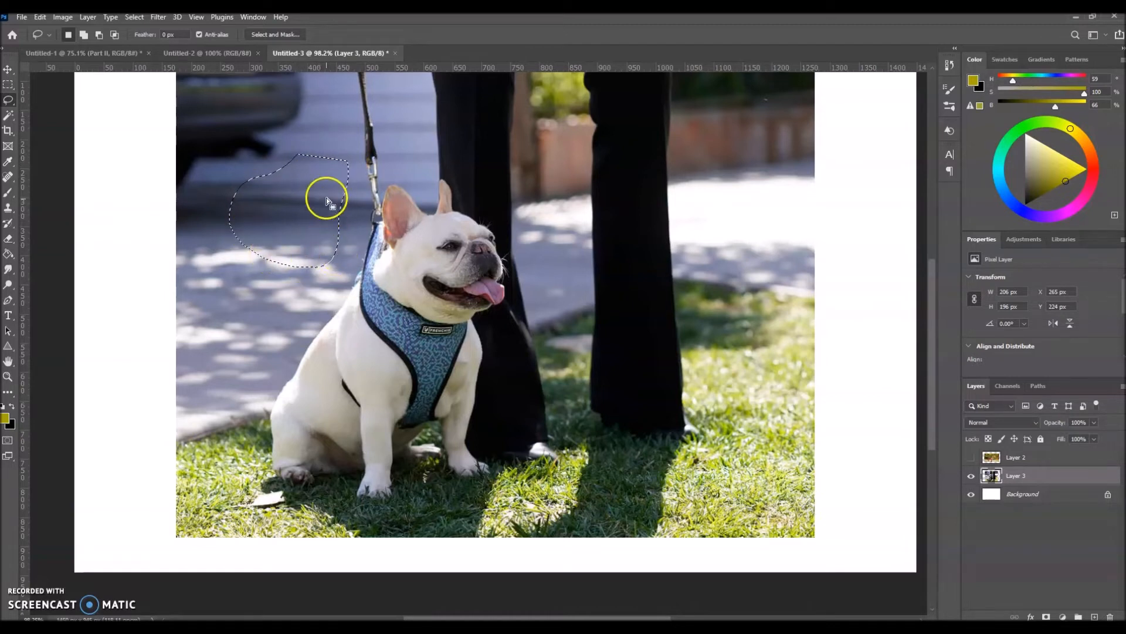
{"action": "left_click", "coordinate": [158, 224]}
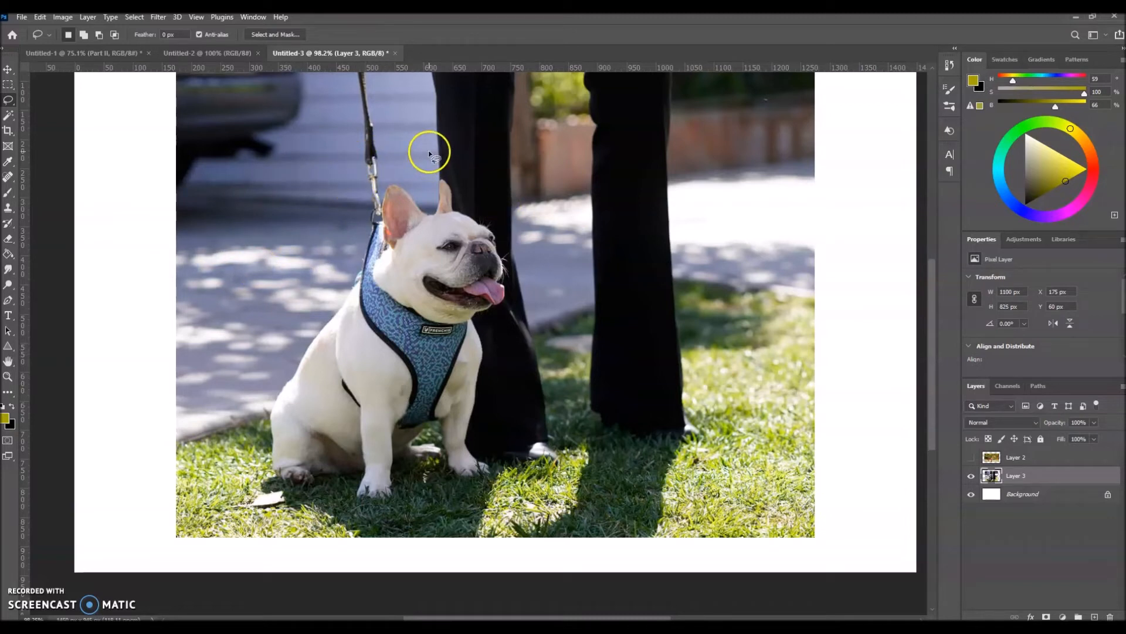
{"action": "mouse_move", "coordinate": [522, 139]}
{"action": "left_mouse_down"}
{"action": "mouse_move", "coordinate": [339, 236]}
{"action": "mouse_move", "coordinate": [531, 158]}
{"action": "left_mouse_up"}
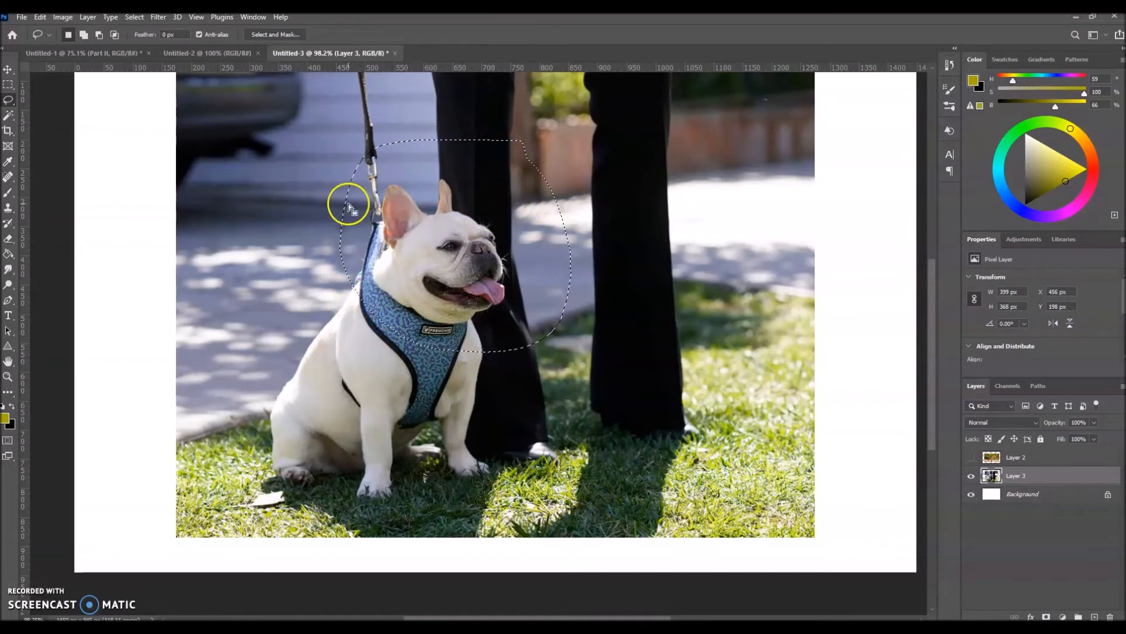
{"action": "left_click", "coordinate": [220, 262]}
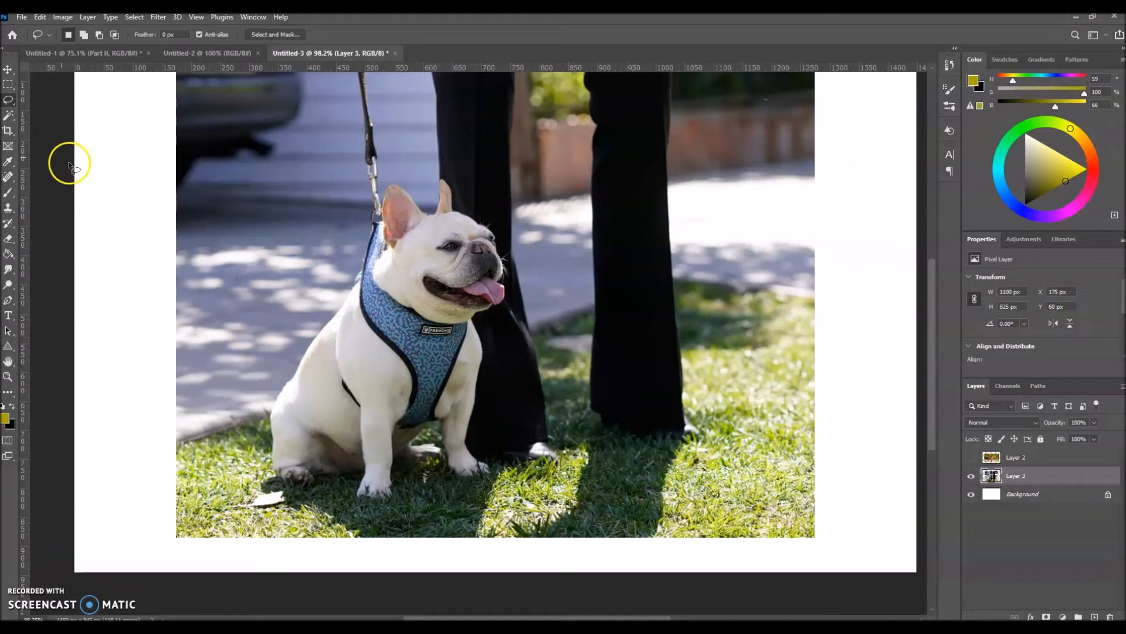
- Switch from the Magic Wand to the Quick Selection tool and select the bulldog
{"action": "left_click", "coordinate": [8, 117]}
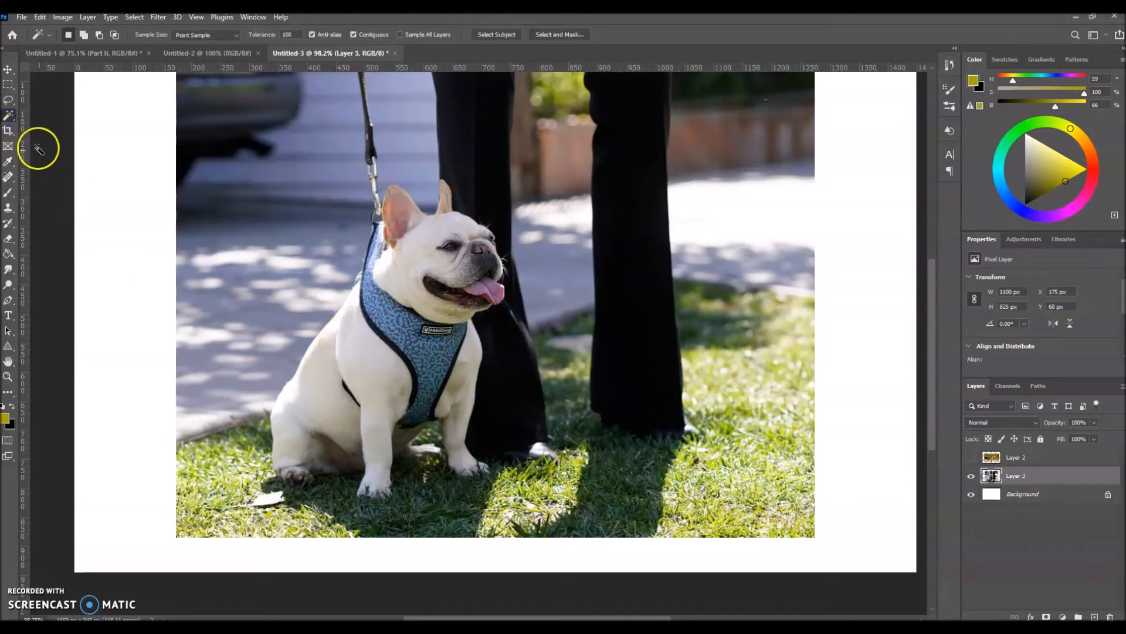
{"action": "right_click", "coordinate": [9, 122]}
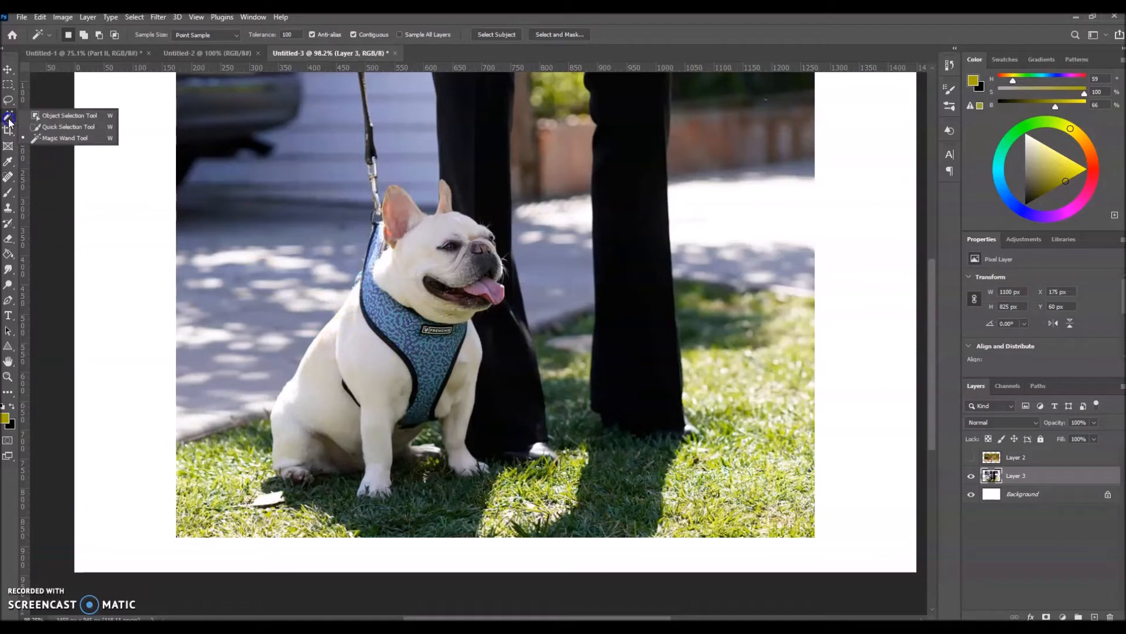
{"action": "left_click", "coordinate": [45, 128]}
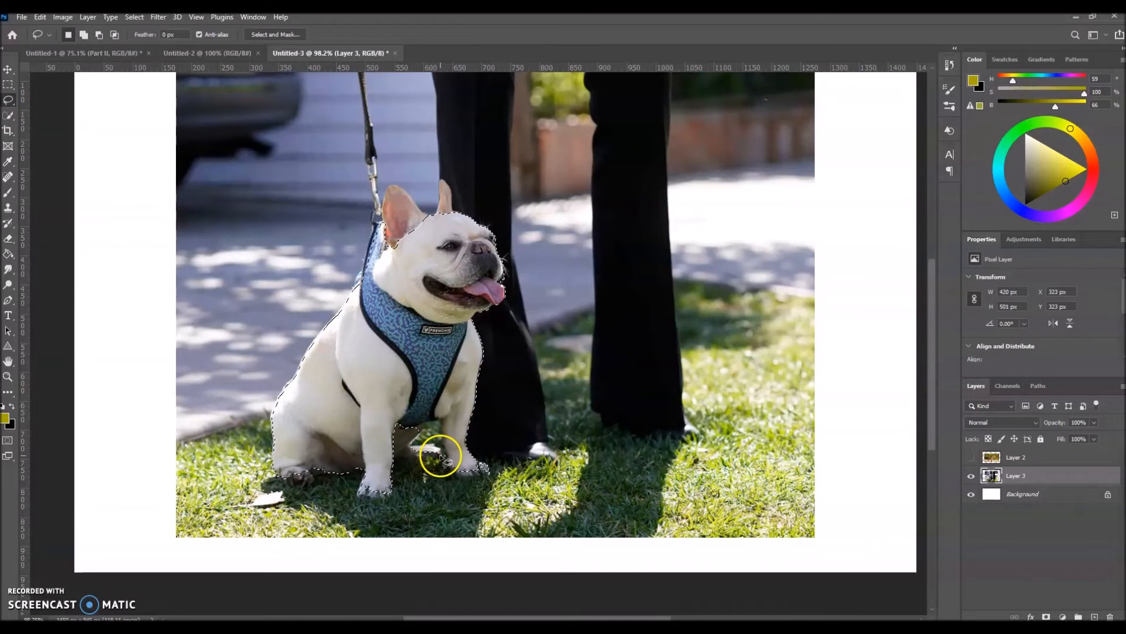
- With the Lasso tool in subtract mode, trim the grassy area beside the bulldog's front leg from the selection
{"action": "left_click", "coordinate": [99, 35]}
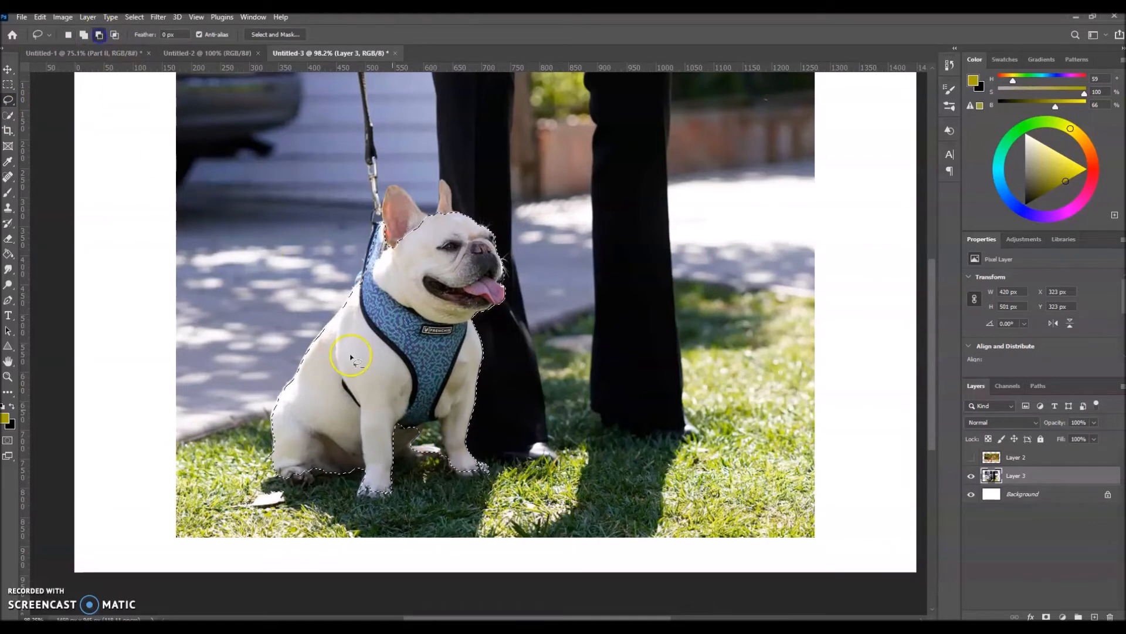
{"action": "left_click_drag", "start_coordinate": [444, 455], "coordinate": [443, 452]}
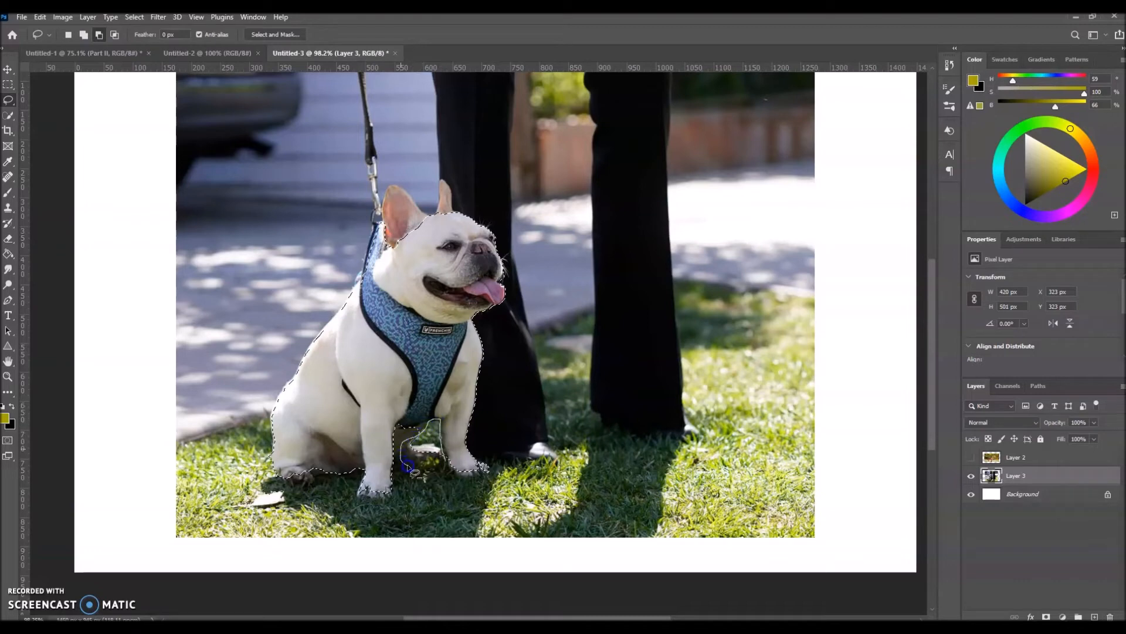
{"action": "left_click_drag", "start_coordinate": [444, 469], "coordinate": [444, 464]}
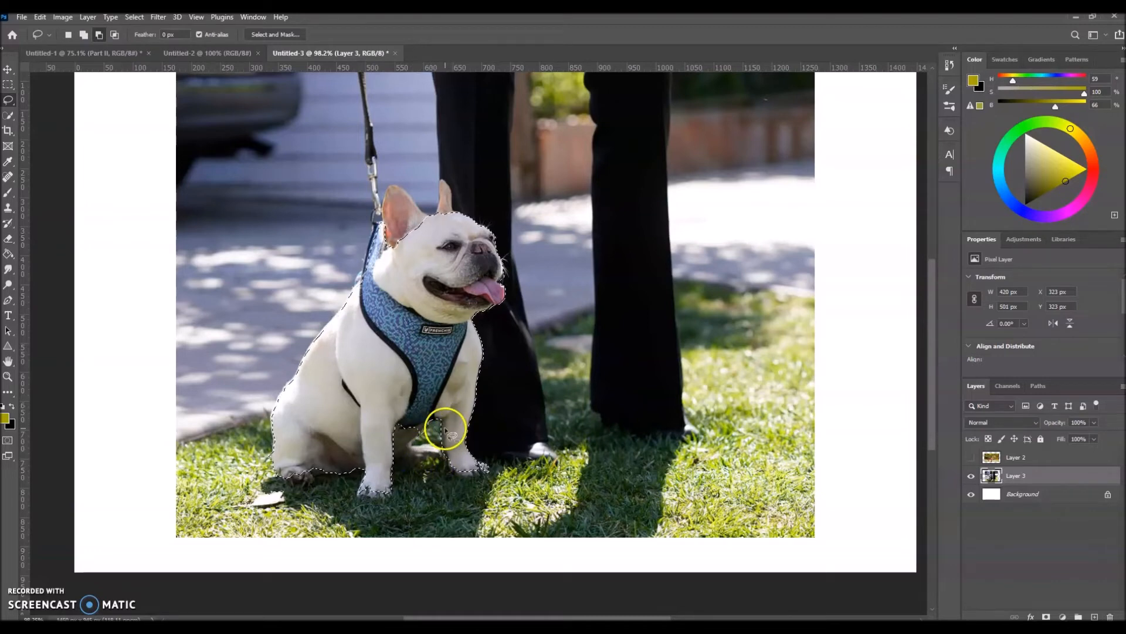
- Subtract the small dark gap between the bulldog's upper lip and tongue from the selection with the Lasso tool
{"action": "scroll", "coordinate": [536, 303], "scroll_direction": "up", "scroll_amount": 1}
{"action": "scroll", "coordinate": [537, 302], "scroll_direction": "up", "scroll_amount": 5}
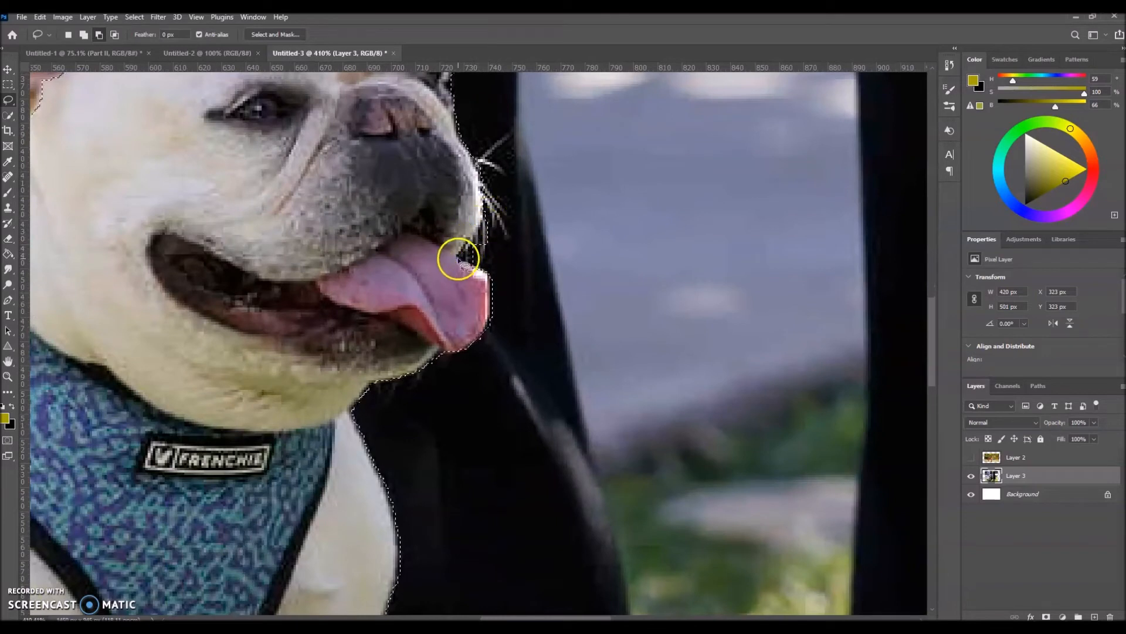
{"action": "mouse_move", "coordinate": [485, 276]}
{"action": "left_mouse_down"}
{"action": "mouse_move", "coordinate": [458, 259]}
{"action": "mouse_move", "coordinate": [488, 212]}
{"action": "mouse_move", "coordinate": [514, 238]}
{"action": "mouse_move", "coordinate": [487, 272]}
{"action": "left_mouse_up"}
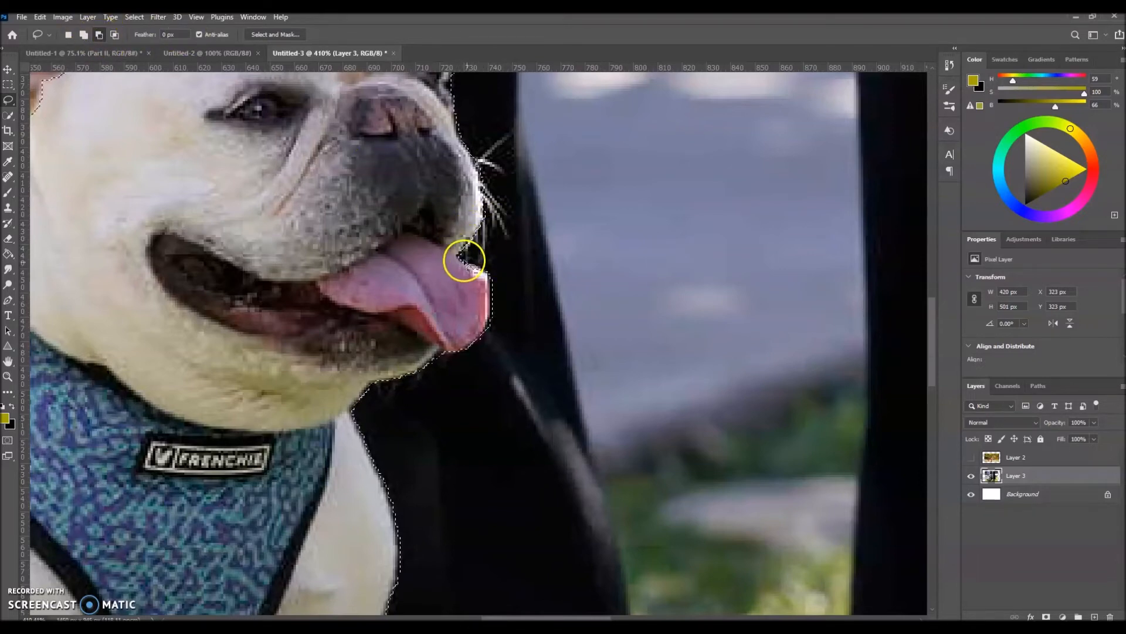
- Add the bulldog's farther, narrow ear to the selection with the Lasso tool in add mode
{"action": "scroll", "coordinate": [458, 286], "scroll_direction": "down", "scroll_amount": 5}
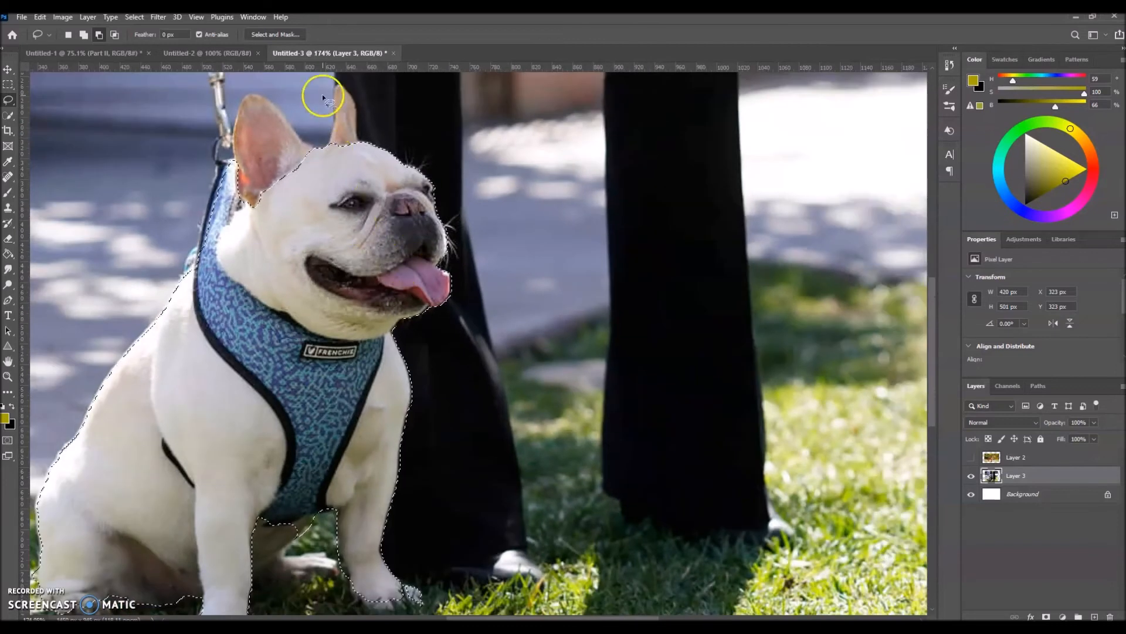
{"action": "left_click", "coordinate": [83, 35]}
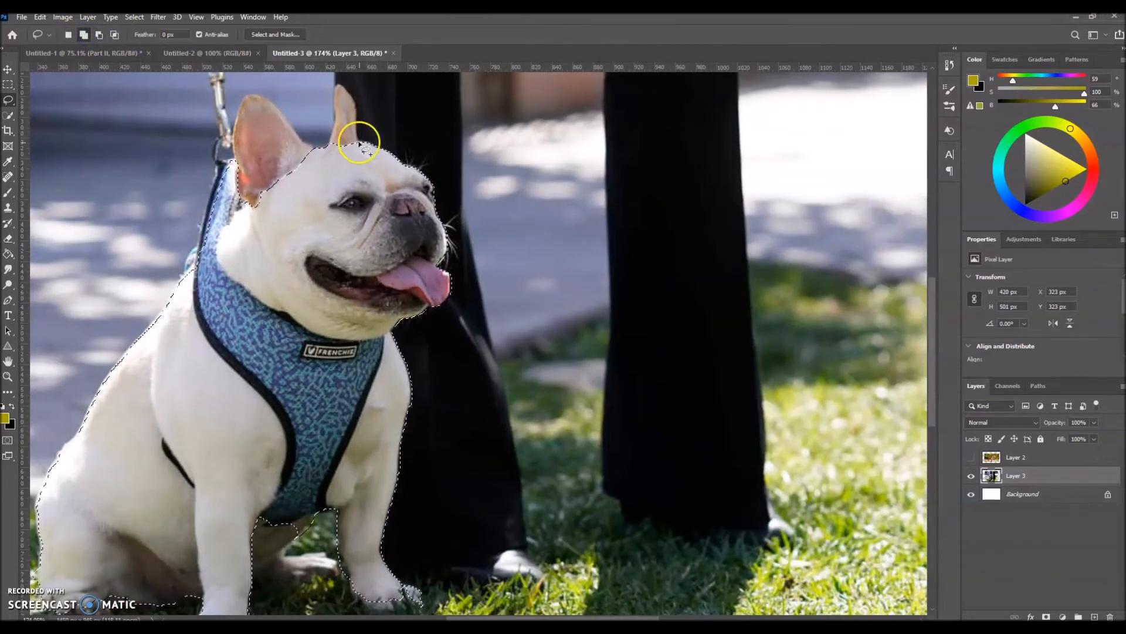
{"action": "mouse_move", "coordinate": [359, 139]}
{"action": "left_mouse_down"}
{"action": "mouse_move", "coordinate": [337, 84]}
{"action": "mouse_move", "coordinate": [325, 139]}
{"action": "mouse_move", "coordinate": [354, 151]}
{"action": "left_mouse_up"}
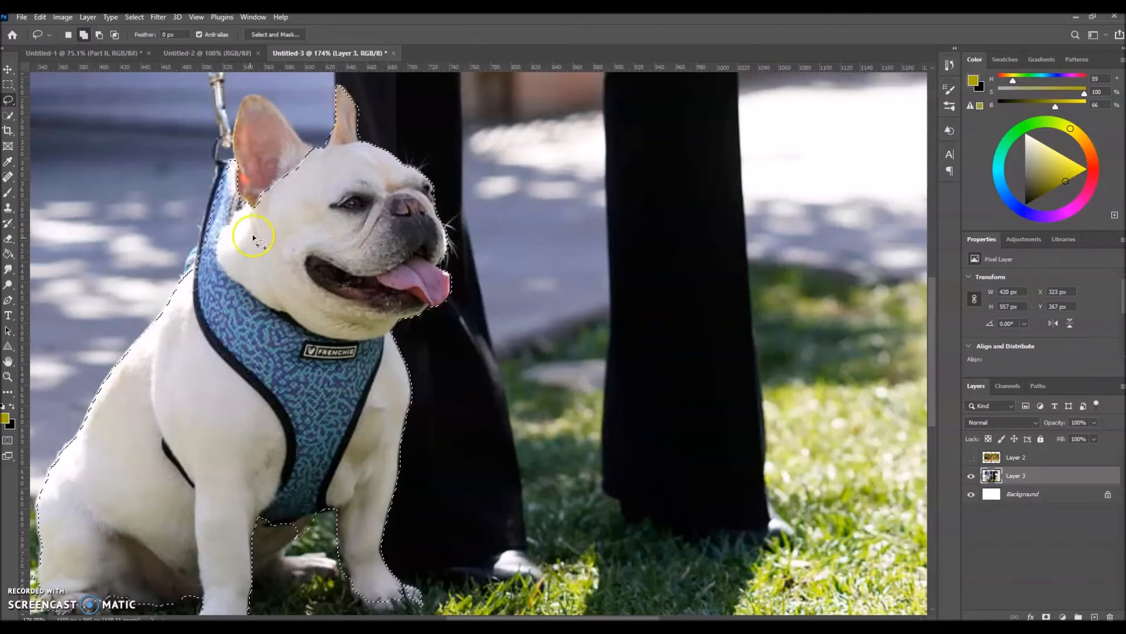
{"action": "scroll", "coordinate": [253, 238], "scroll_direction": "down", "scroll_amount": 3}
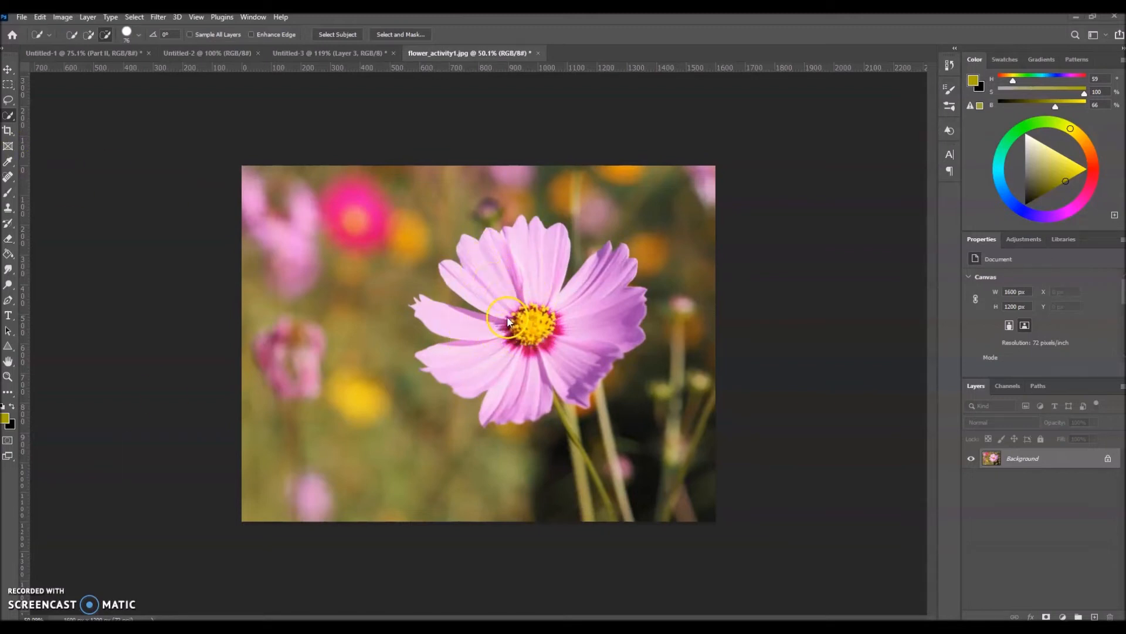
- In flower_activity1.jpg, select the large pink flower with the Quick Selection tool
{"action": "mouse_move", "coordinate": [533, 314]}
{"action": "left_mouse_down"}
{"action": "mouse_move", "coordinate": [523, 284]}
{"action": "mouse_move", "coordinate": [515, 348]}
{"action": "mouse_move", "coordinate": [488, 341]}
{"action": "mouse_move", "coordinate": [518, 354]}
{"action": "left_mouse_up"}
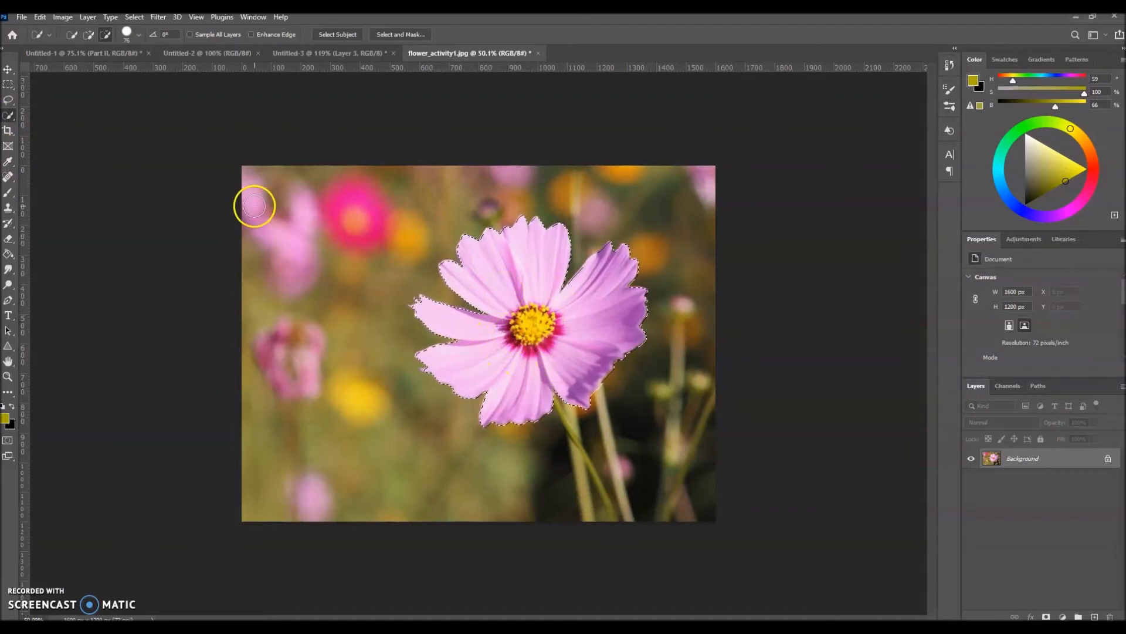
{"action": "left_click", "coordinate": [63, 17]}
{"action": "mouse_move", "coordinate": [76, 48]}
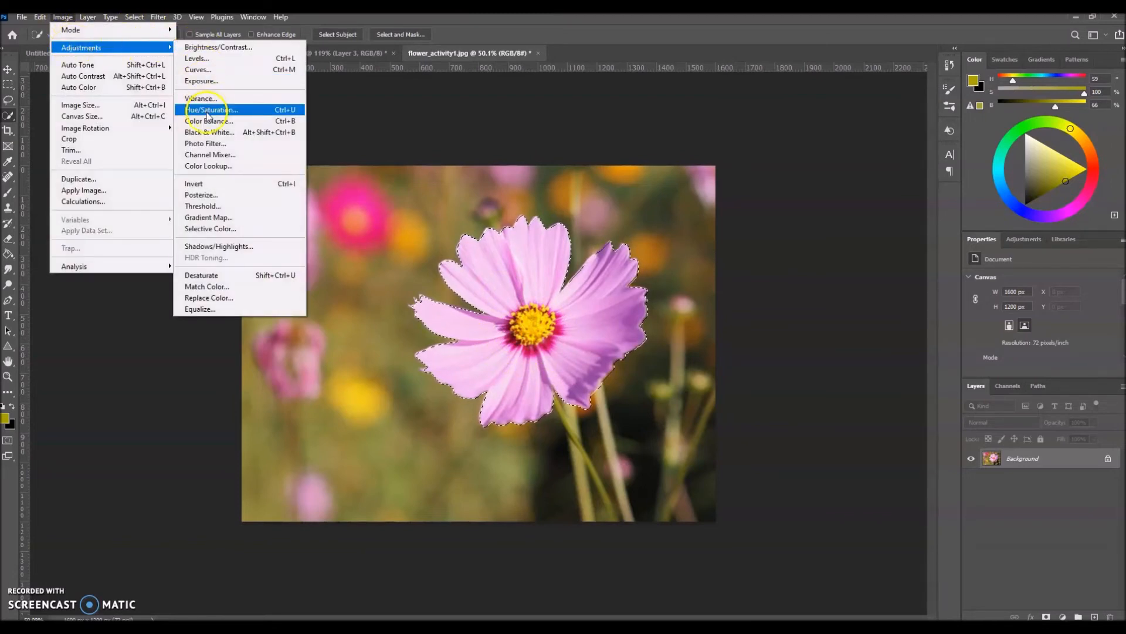
{"action": "left_click", "coordinate": [207, 111]}
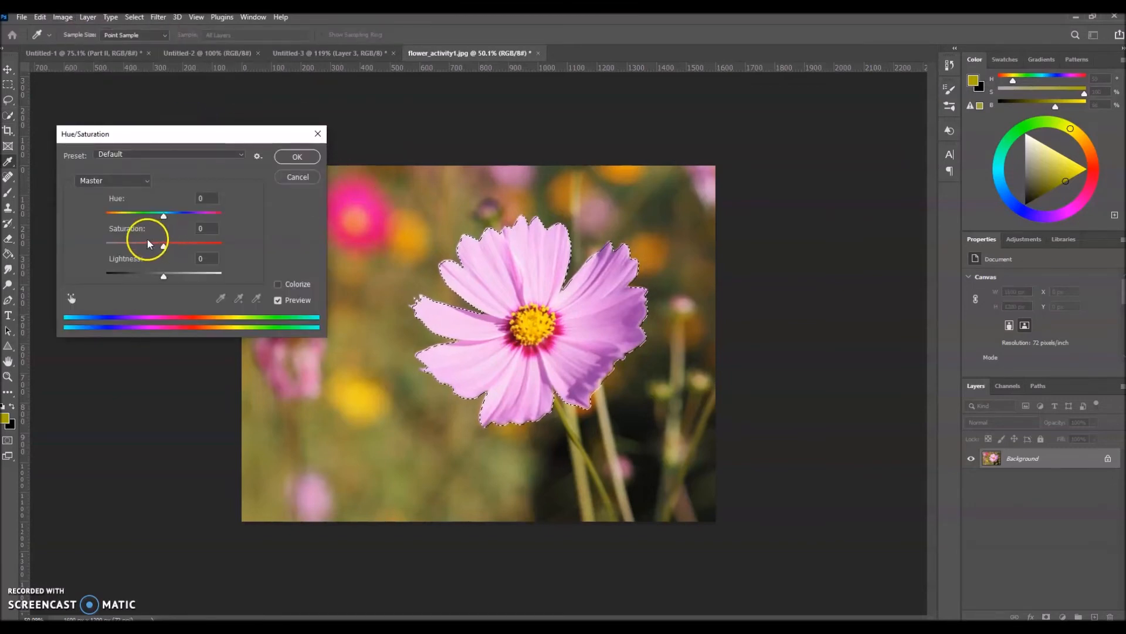
{"action": "mouse_move", "coordinate": [164, 217]}
{"action": "left_mouse_down"}
{"action": "mouse_move", "coordinate": [212, 219]}
{"action": "mouse_move", "coordinate": [95, 217]}
{"action": "mouse_move", "coordinate": [216, 219]}
{"action": "mouse_move", "coordinate": [134, 220]}
{"action": "mouse_move", "coordinate": [214, 220]}
{"action": "mouse_move", "coordinate": [182, 224]}
{"action": "left_mouse_up"}
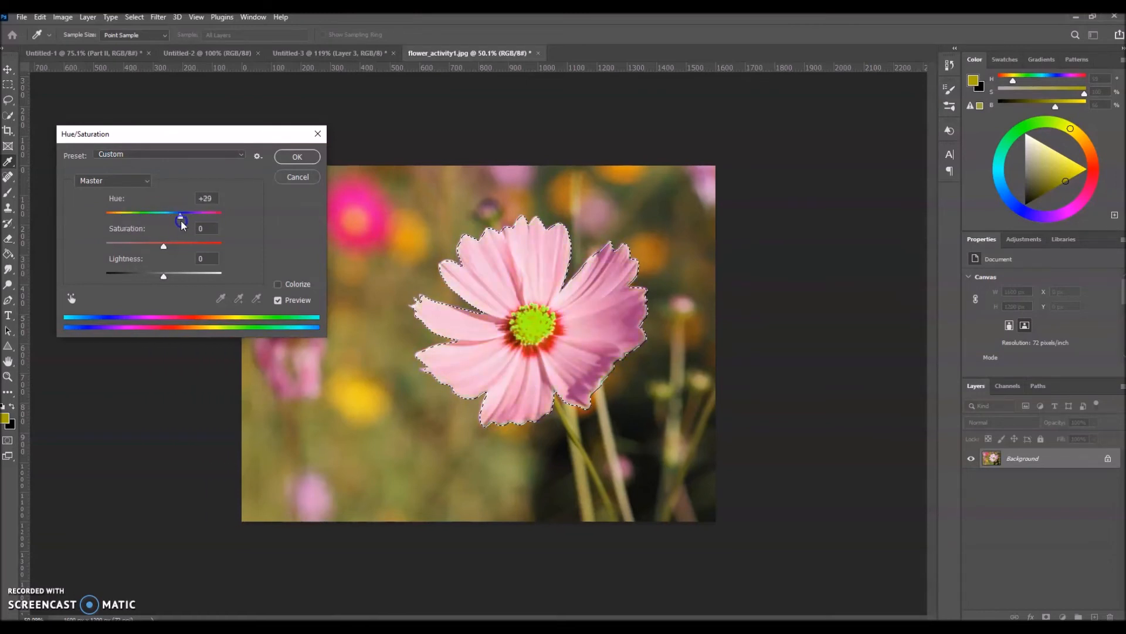
{"action": "left_click", "coordinate": [282, 180]}
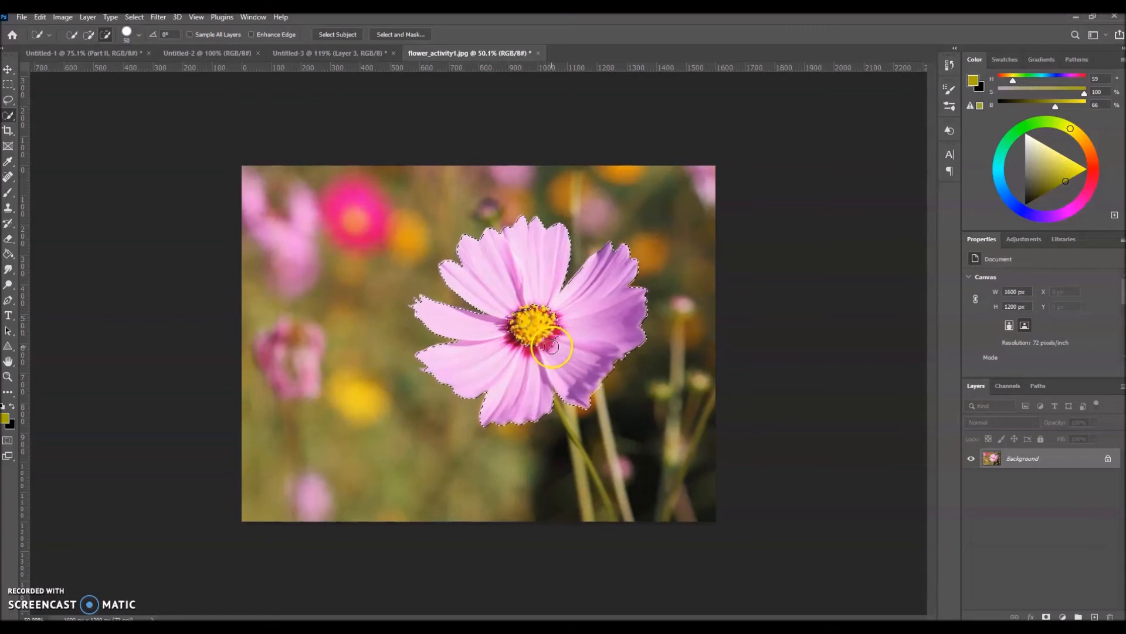
- Set Quick Selection to add mode and recolor the selected petals with Hue/Saturation at hue -127 and saturation +8
{"action": "left_click", "coordinate": [88, 35]}
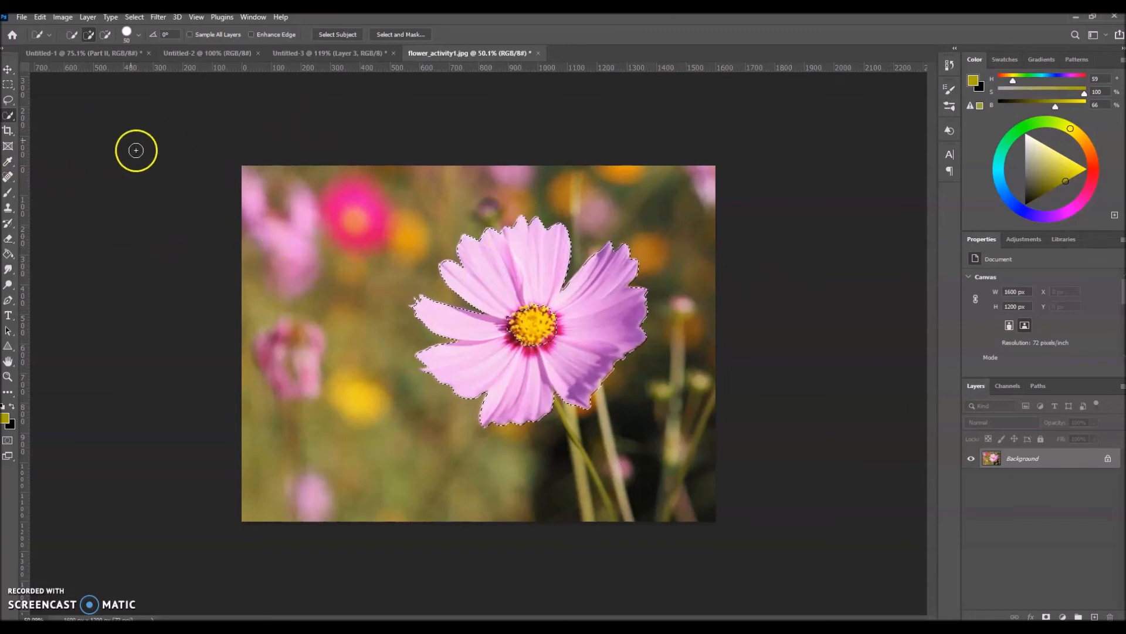
{"action": "left_click", "coordinate": [61, 18]}
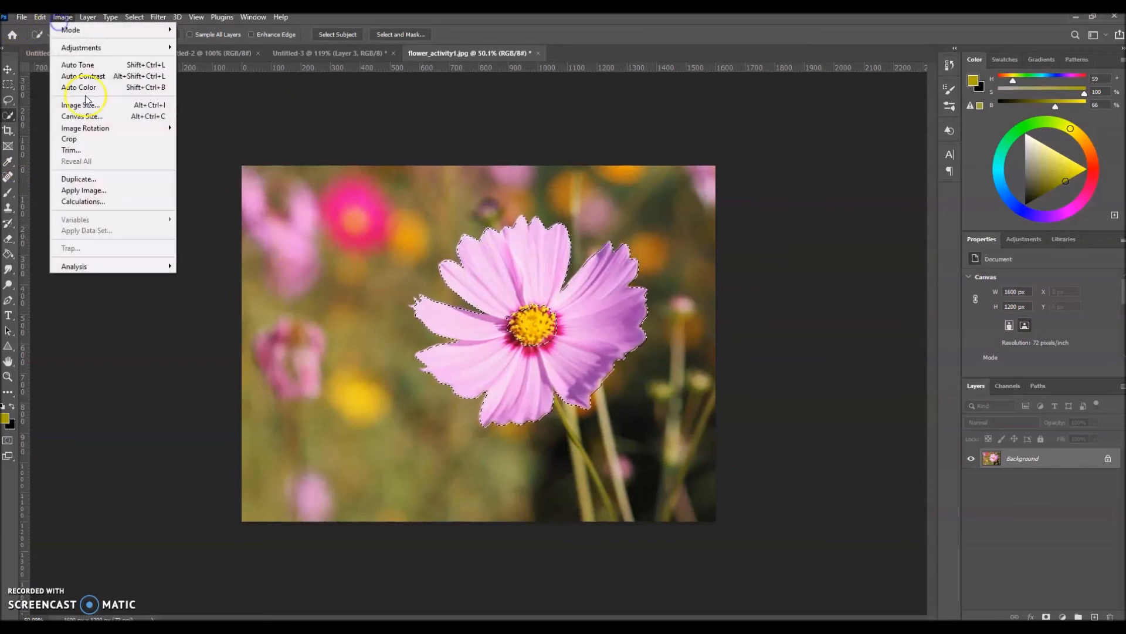
{"action": "mouse_move", "coordinate": [81, 47]}
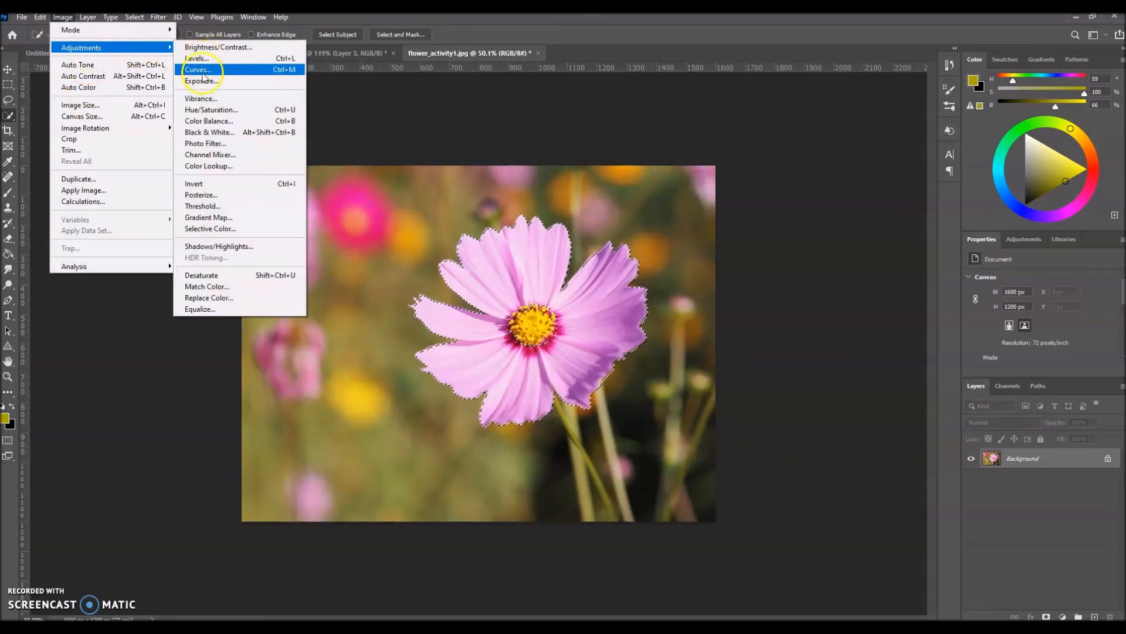
{"action": "left_click", "coordinate": [202, 107]}
{"action": "left_click_drag", "start_coordinate": [164, 216], "coordinate": [168, 252]}
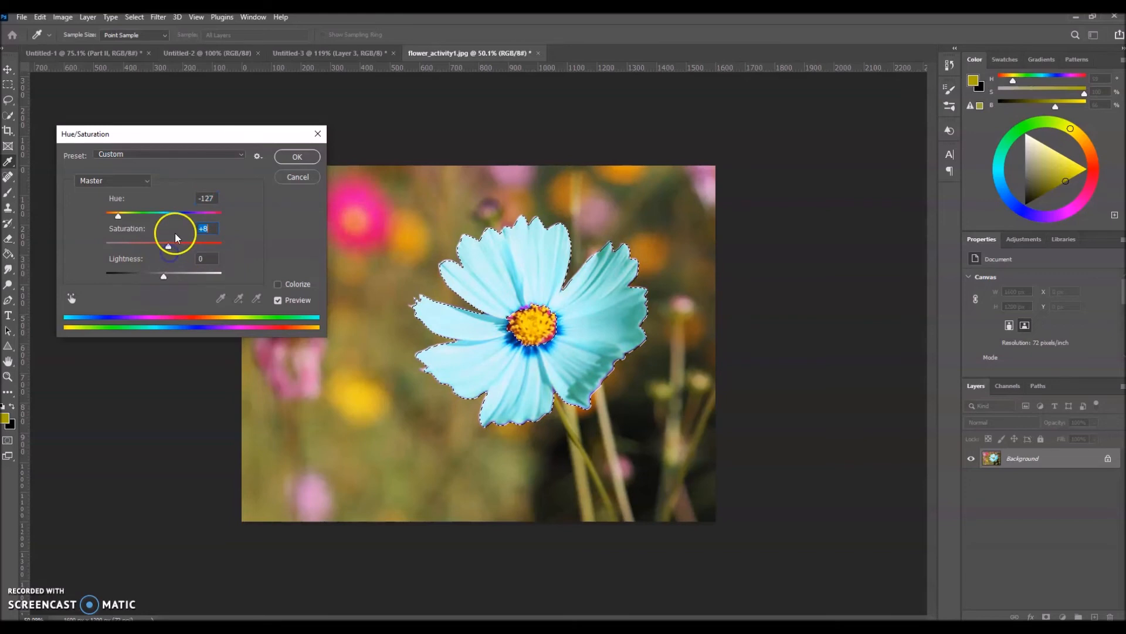
{"action": "left_click", "coordinate": [295, 157]}
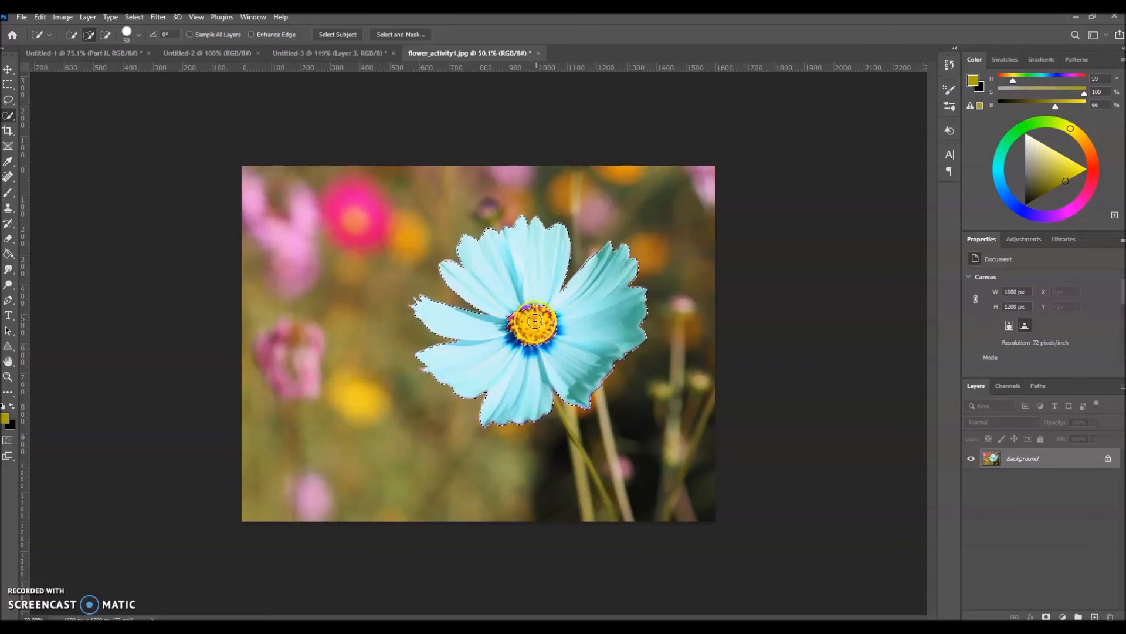
- Add the flower's yellow center to the petal selection with the Lasso tool and copy the whole flower to a new layer
{"action": "left_click", "coordinate": [7, 100]}
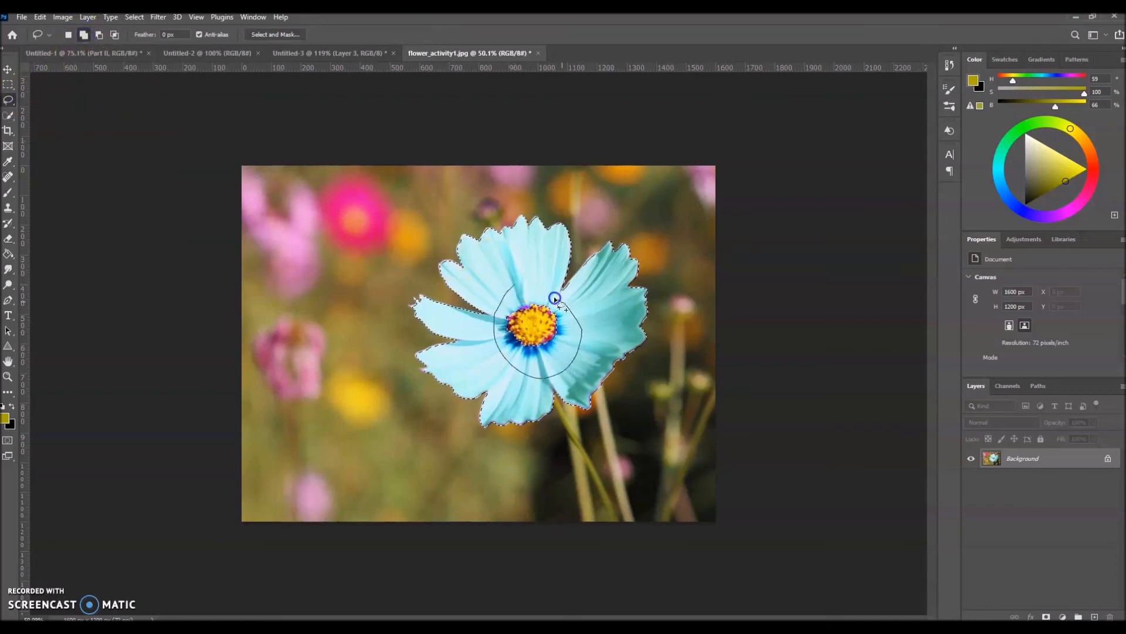
{"action": "left_click_drag", "start_coordinate": [526, 287], "coordinate": [505, 353]}
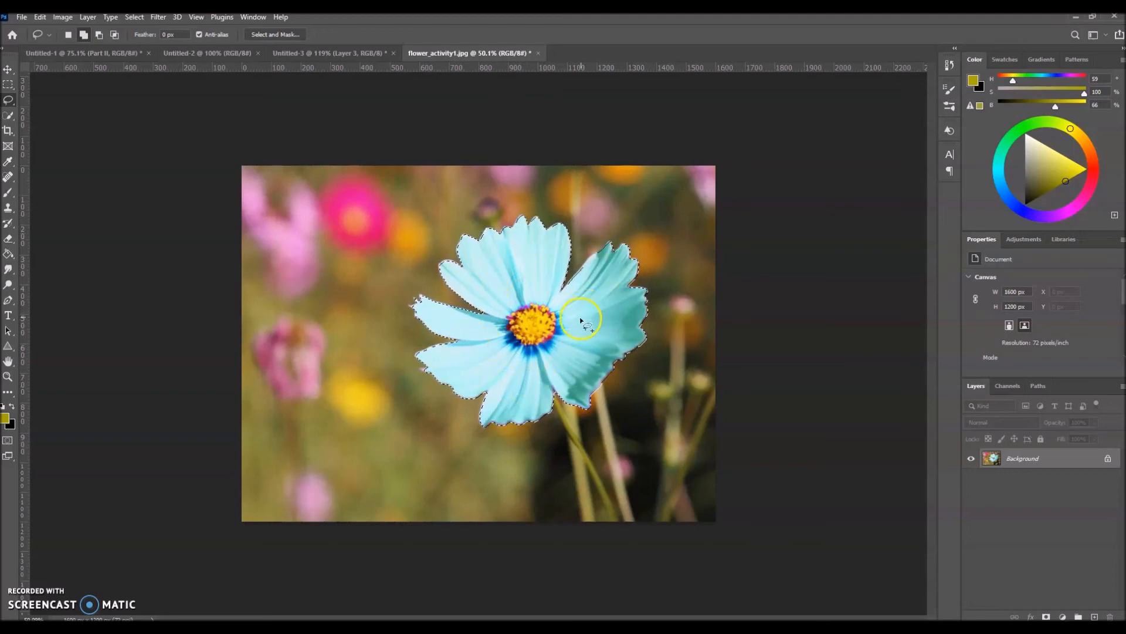
{"action": "right_click", "coordinate": [525, 276]}
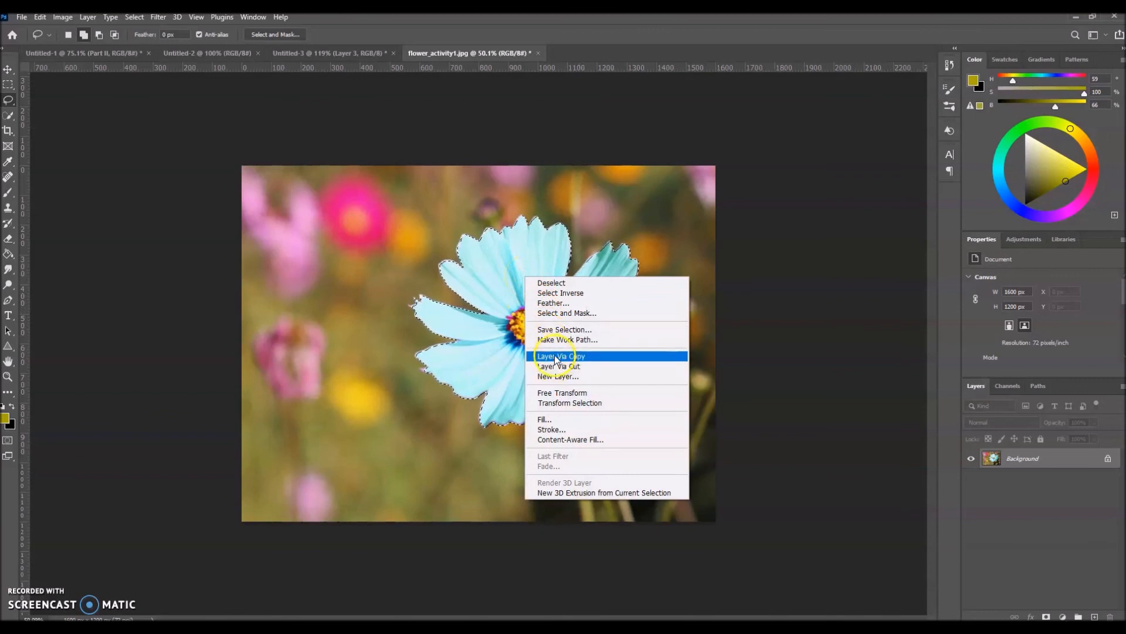
{"action": "left_click", "coordinate": [556, 367]}
- Toggle the Background layer's visibility off and on to check the flower cut-out, and make the new flower layer active
{"action": "left_click", "coordinate": [972, 479]}
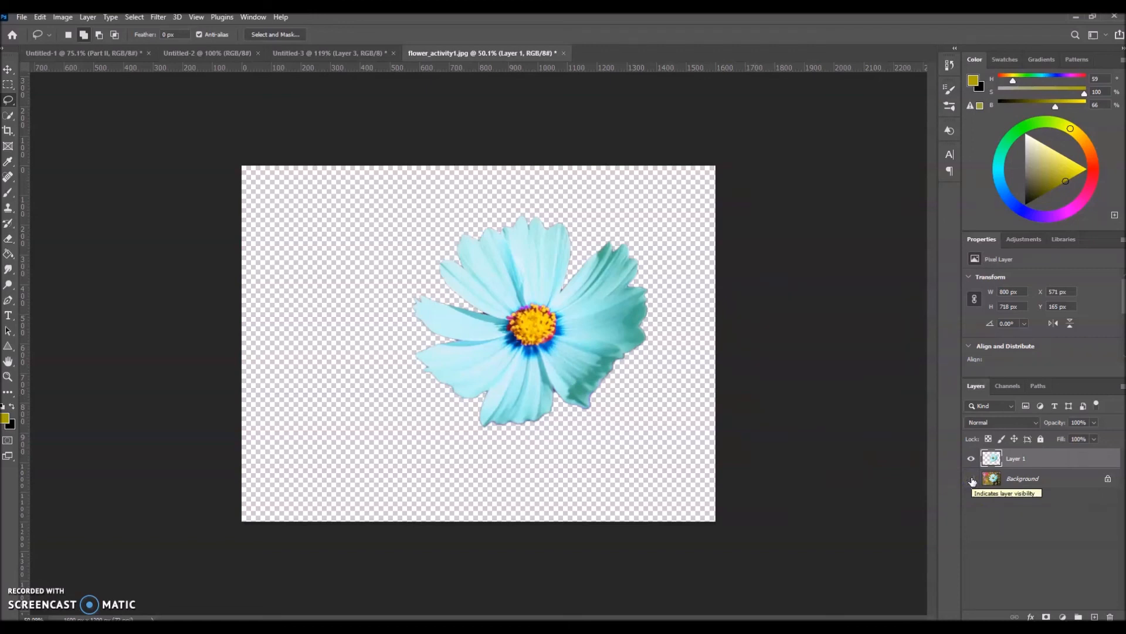
{"action": "left_click", "coordinate": [971, 478]}
{"action": "left_click", "coordinate": [1064, 460]}
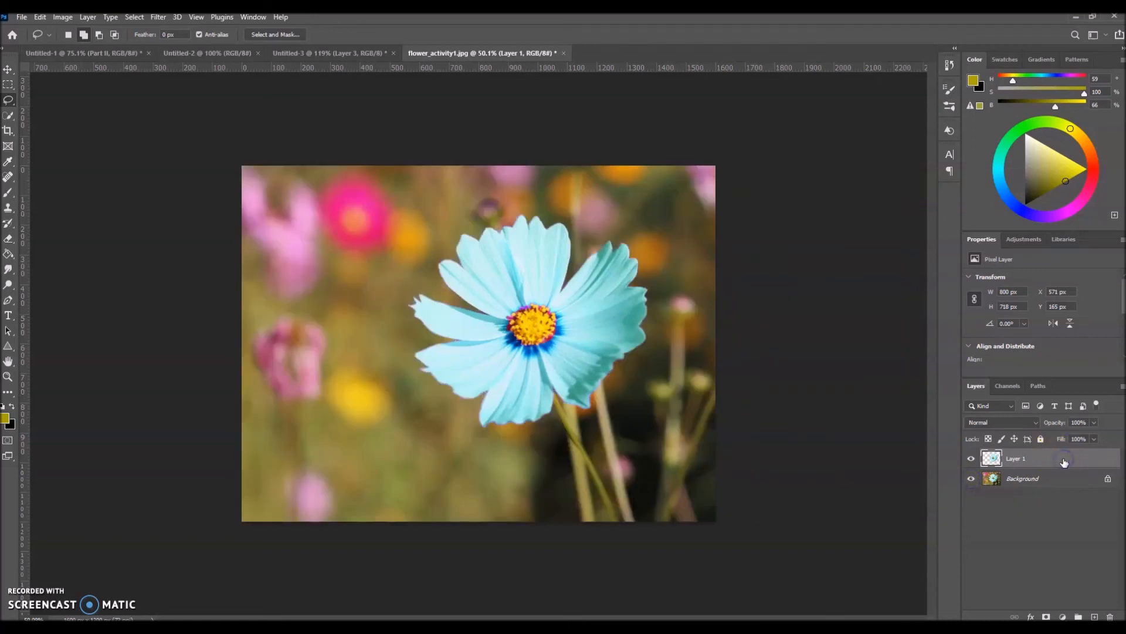
- Add an Outer Glow layer style to the flower layer and set the glow's size to 90 px
{"action": "double_click", "coordinate": [1065, 460]}
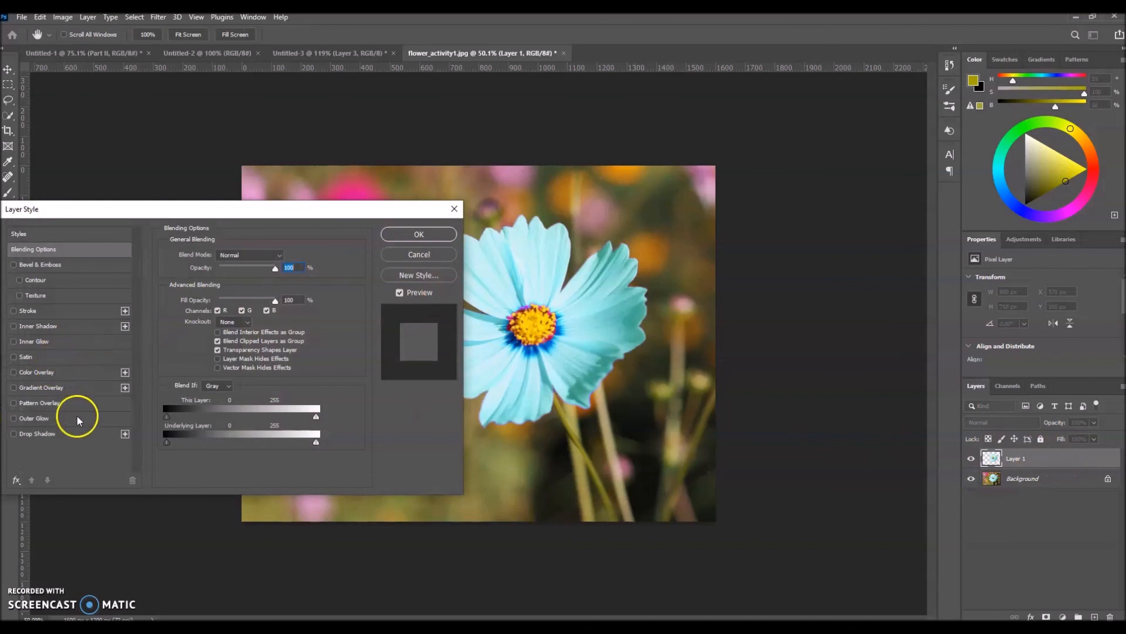
{"action": "left_click", "coordinate": [30, 419]}
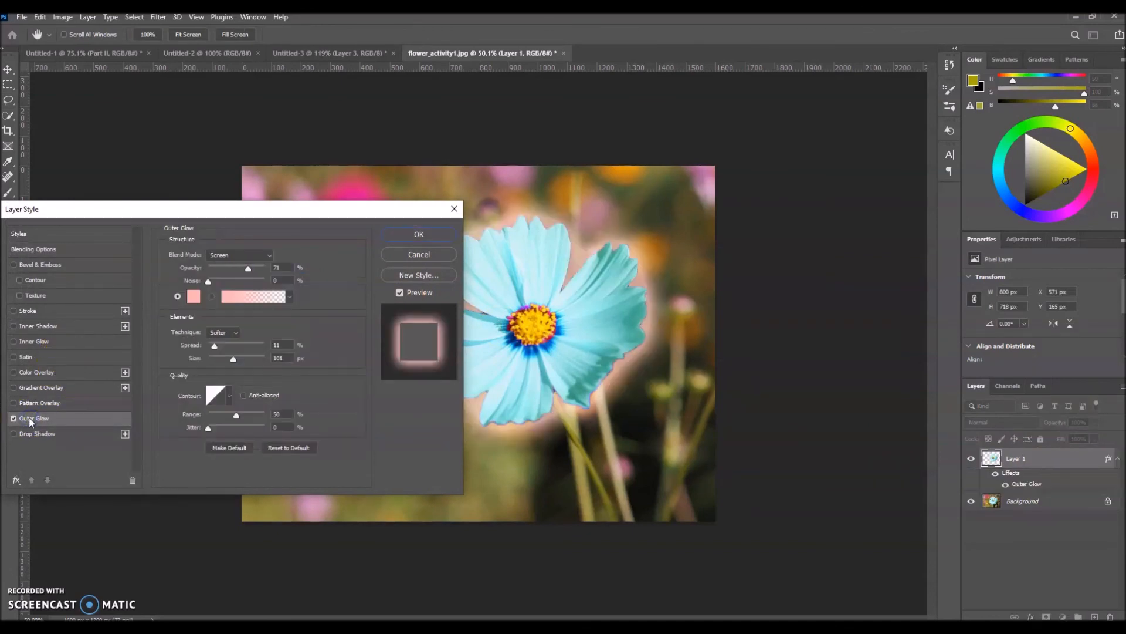
{"action": "left_click_drag", "start_coordinate": [240, 209], "coordinate": [187, 302]}
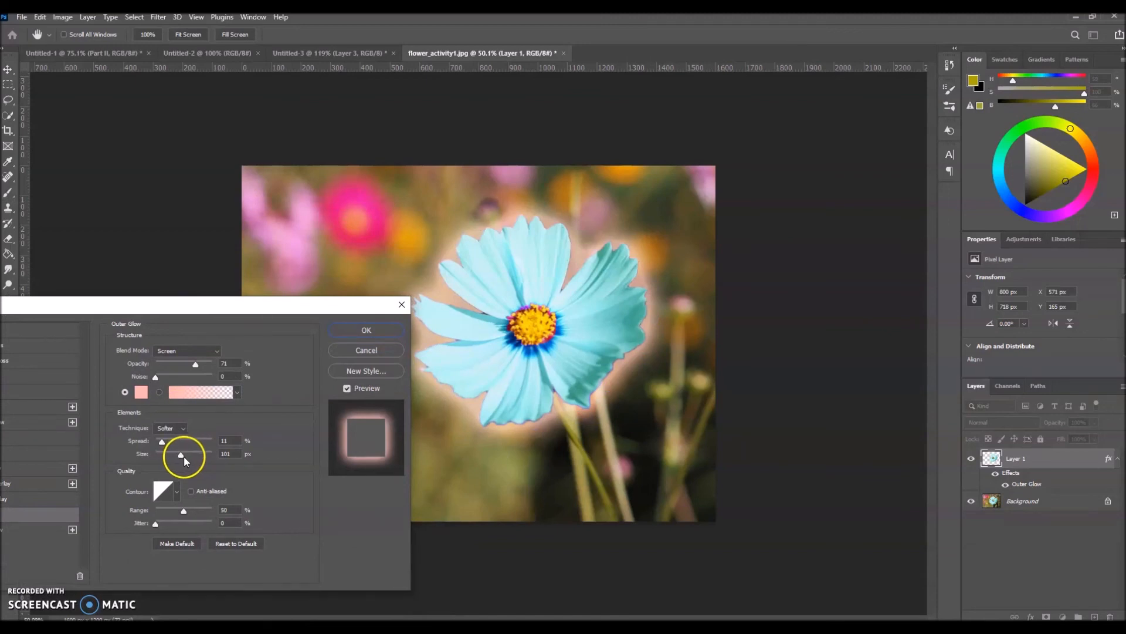
{"action": "mouse_move", "coordinate": [181, 455]}
{"action": "left_mouse_down"}
{"action": "mouse_move", "coordinate": [191, 456]}
{"action": "mouse_move", "coordinate": [178, 456]}
{"action": "left_mouse_up"}
- Set the outer glow's color to pale cyan #c5f3f7 and apply the layer style to the flower
{"action": "left_click", "coordinate": [140, 394]}
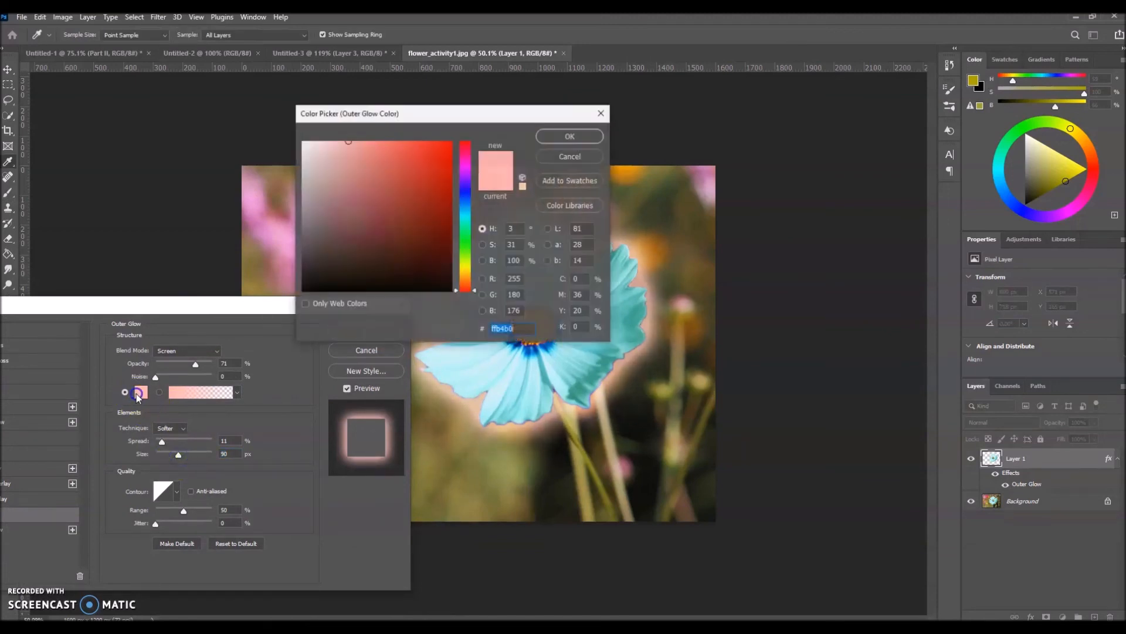
{"action": "left_click", "coordinate": [466, 214]}
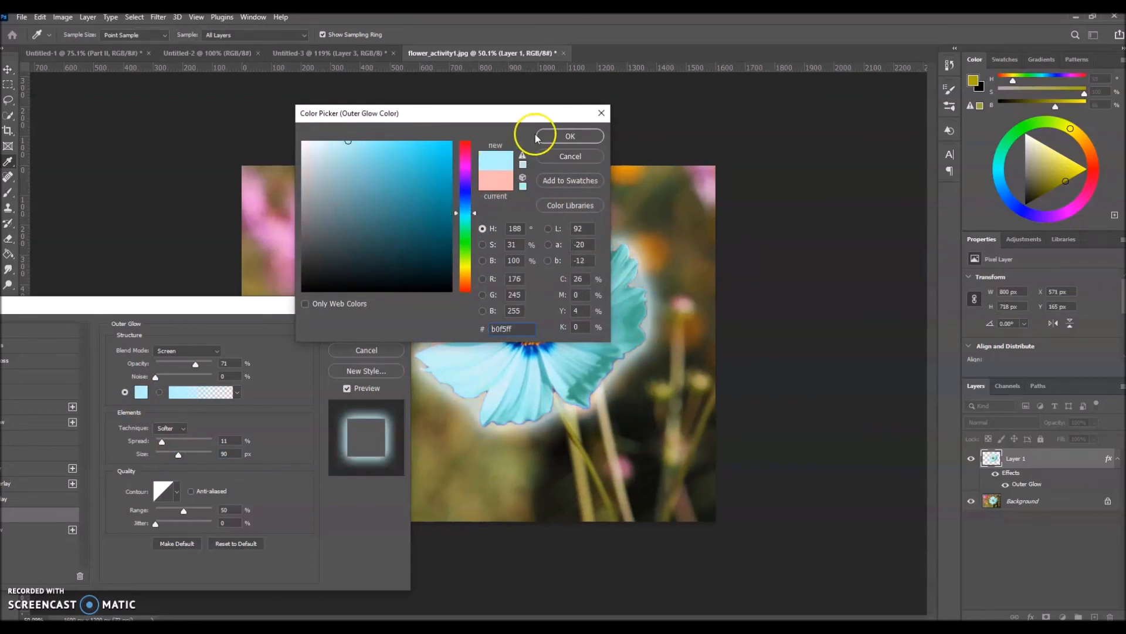
{"action": "left_click_drag", "start_coordinate": [519, 376], "coordinate": [510, 371]}
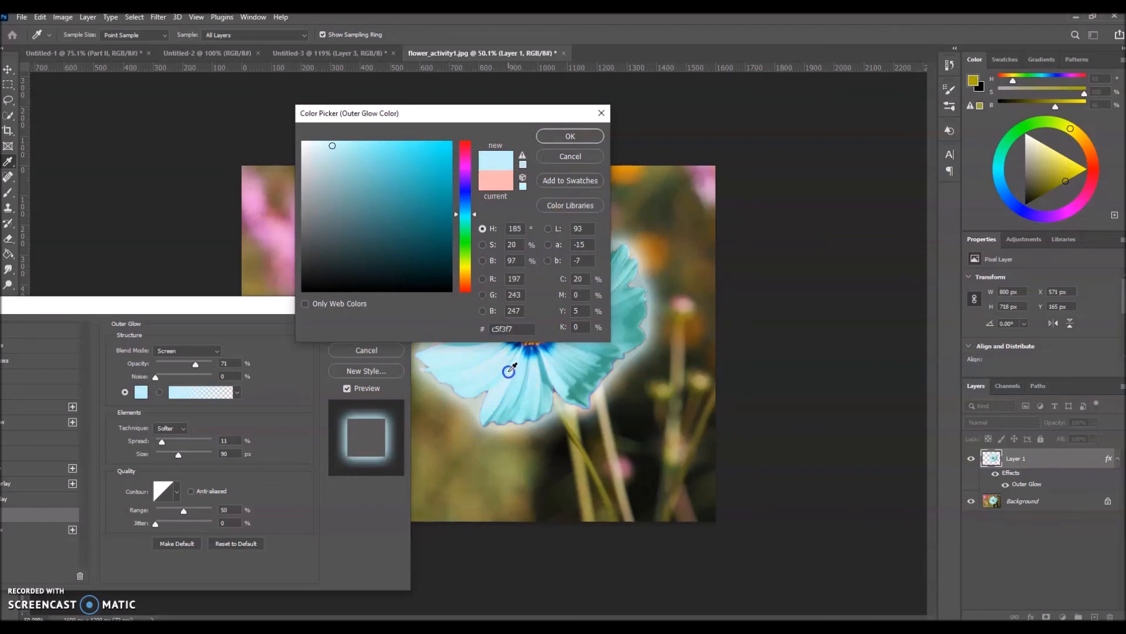
{"action": "left_click", "coordinate": [569, 136]}
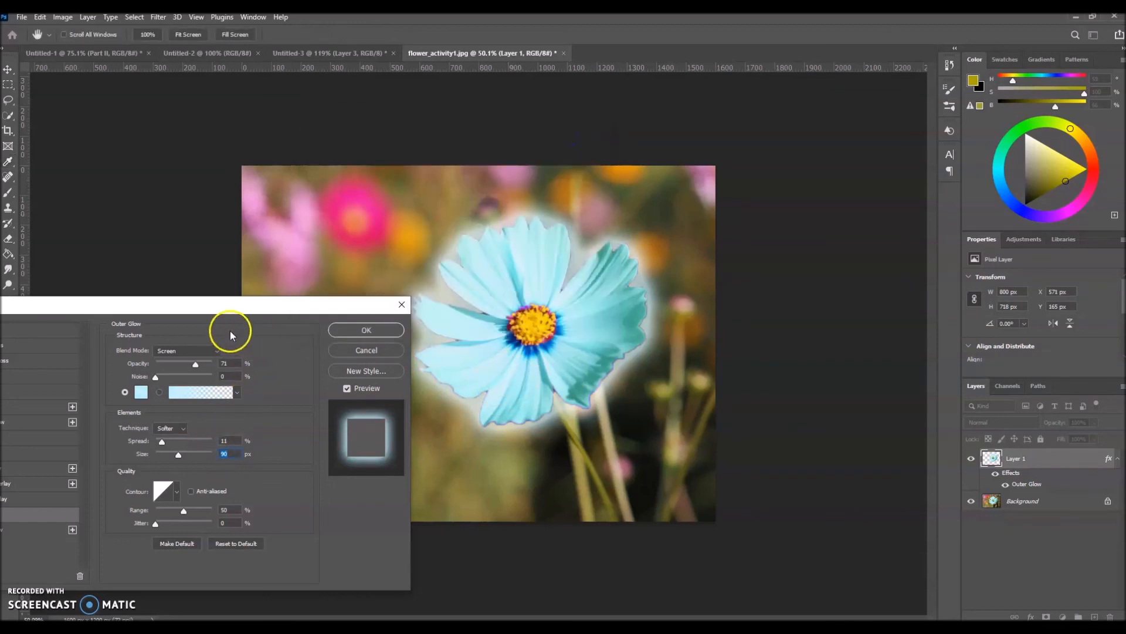
{"action": "left_click", "coordinate": [368, 330]}
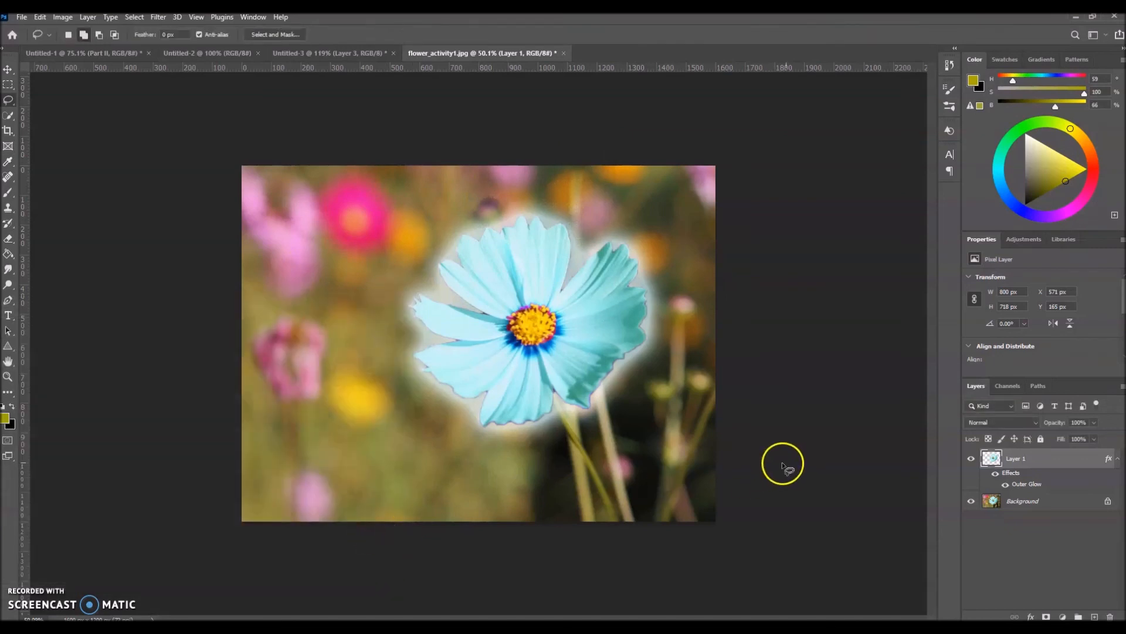